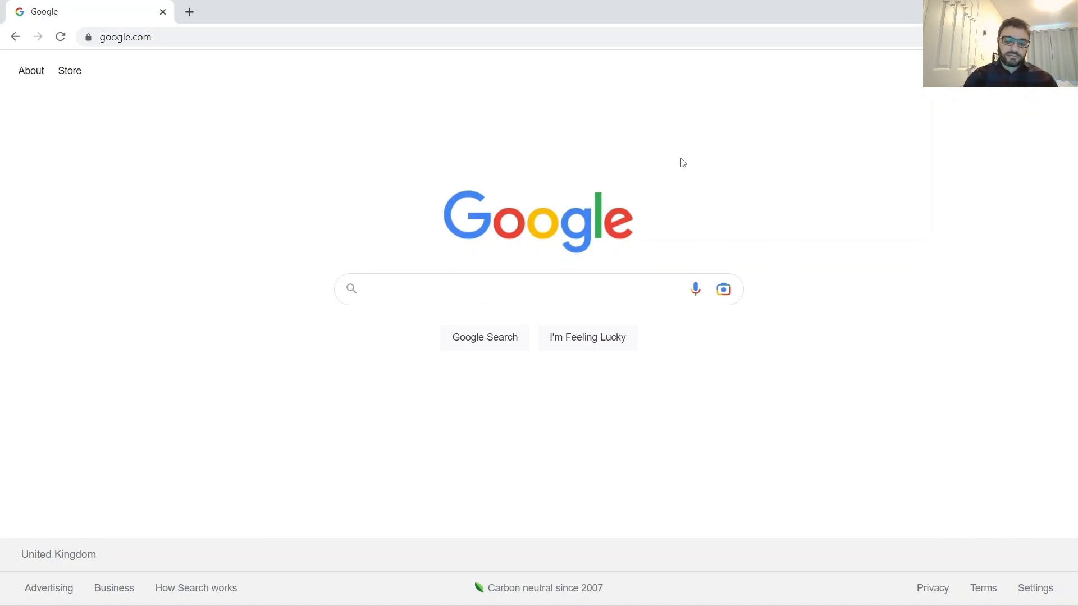
Step: Go to databricks.com and open the sign-up form for the free Databricks trial
click(171, 47)
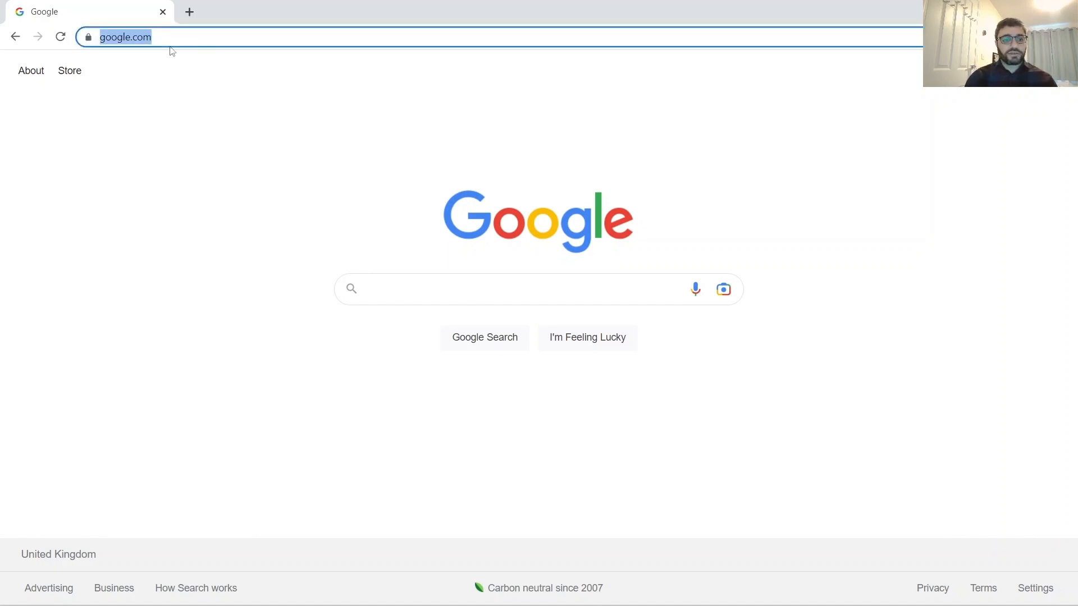
text(da)
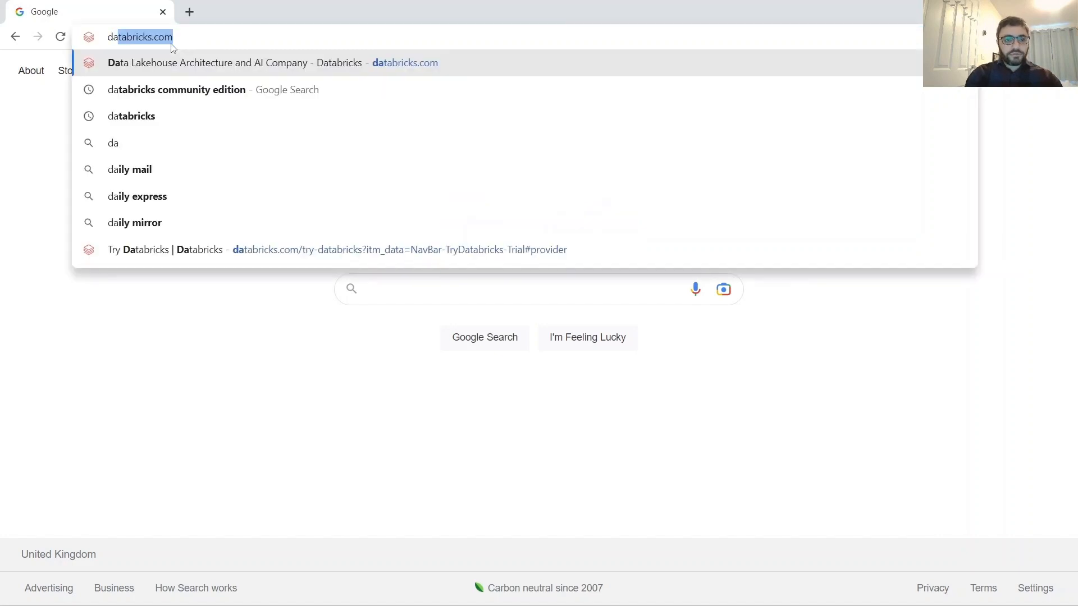
key(BackSpace)
text(a)
key(BackSpace)
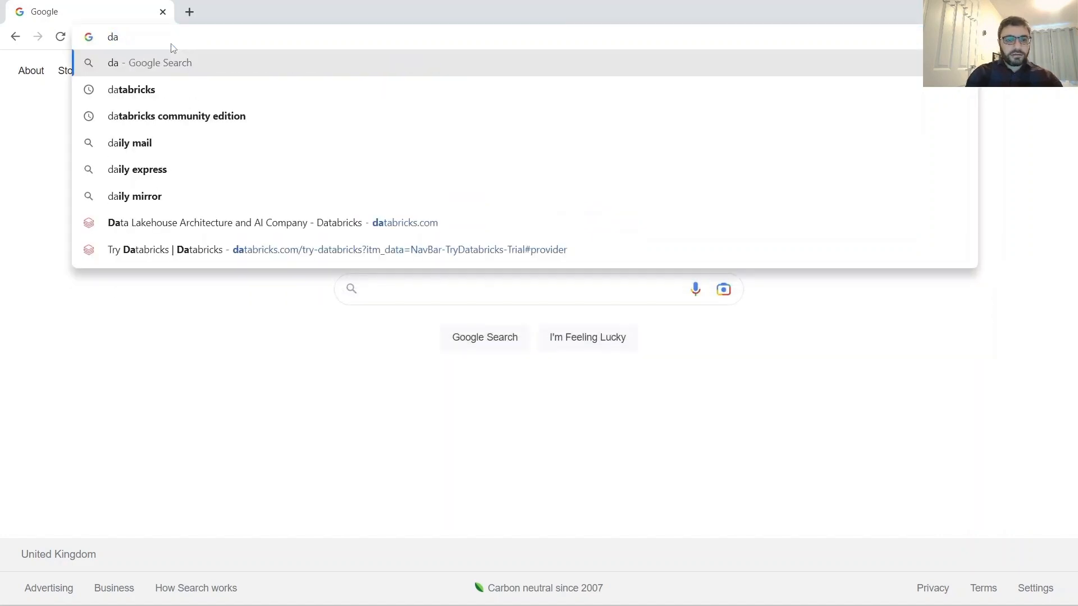
text(ta)
key(Return)
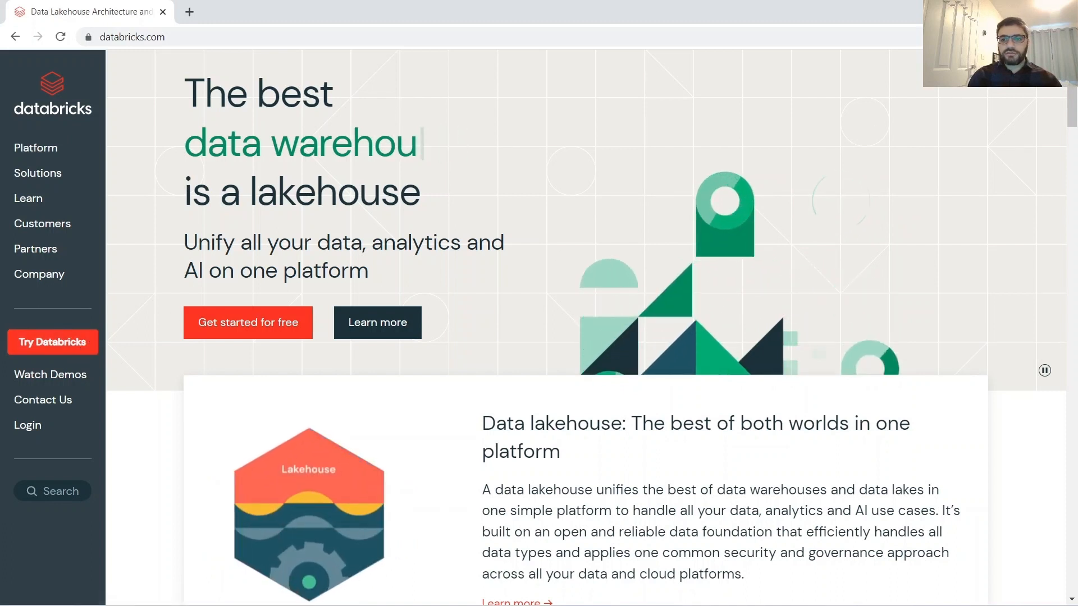
click(68, 344)
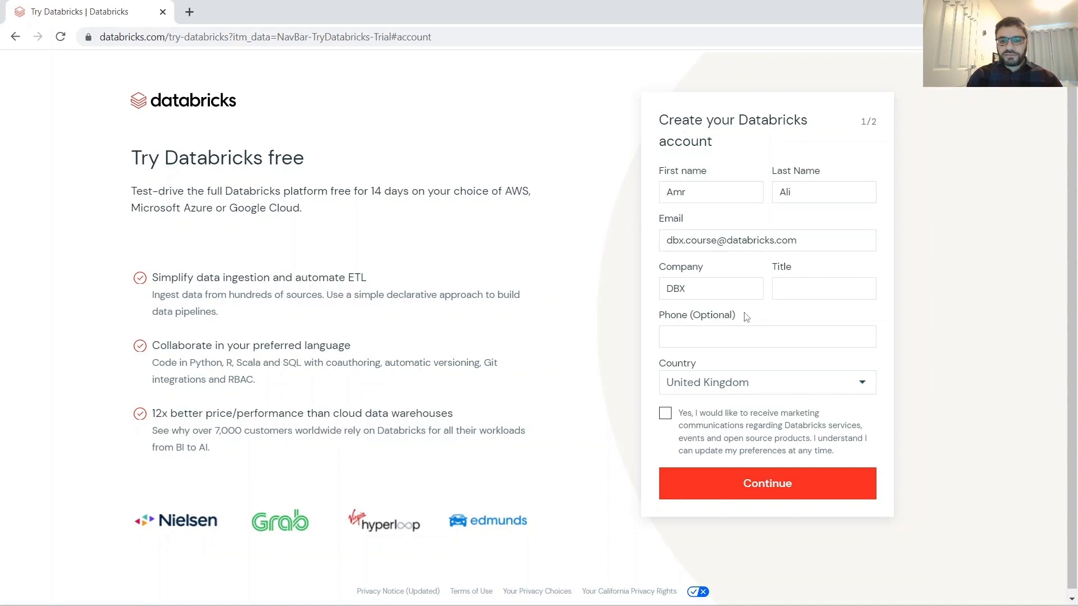
Step: Complete the trial account form with the title Mr and continue to the cloud provider choice
click(791, 299)
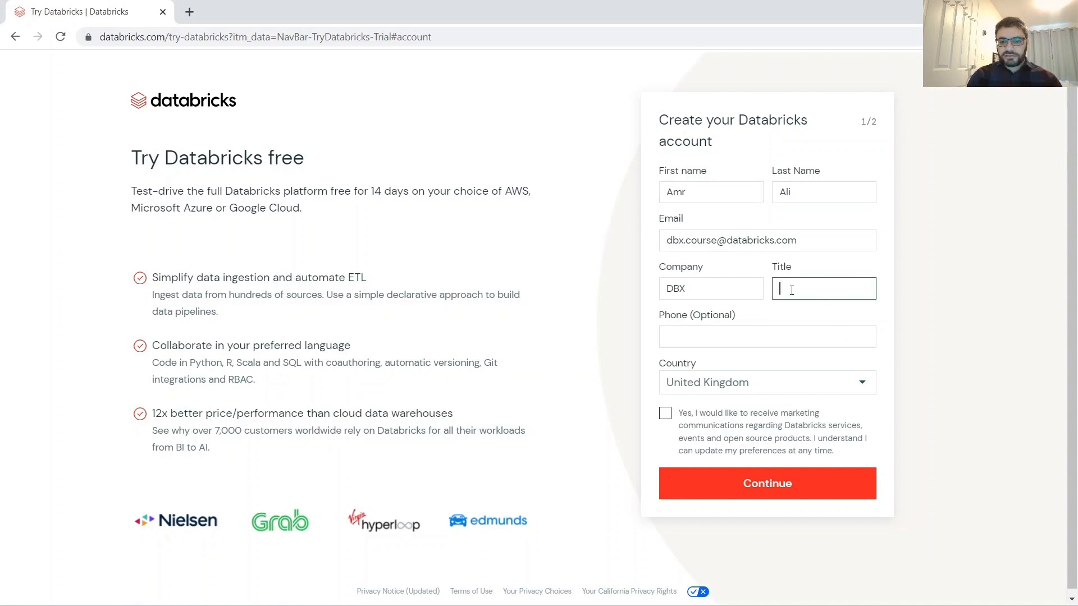
click(828, 325)
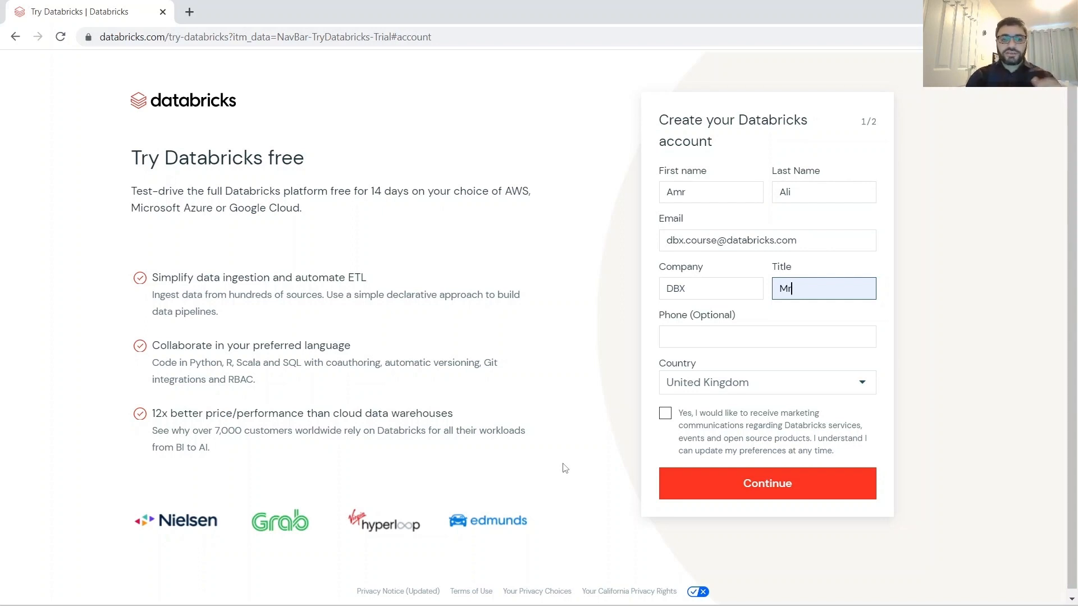
click(750, 503)
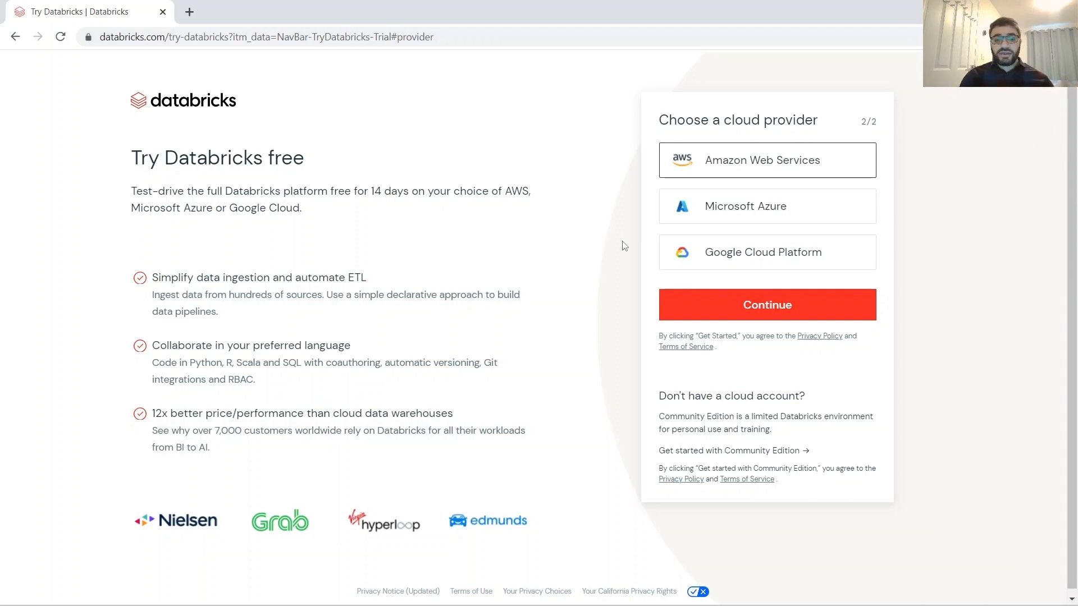
Step: Choose Microsoft Azure as the cloud provider and proceed to the Azure Databricks product page
click(732, 212)
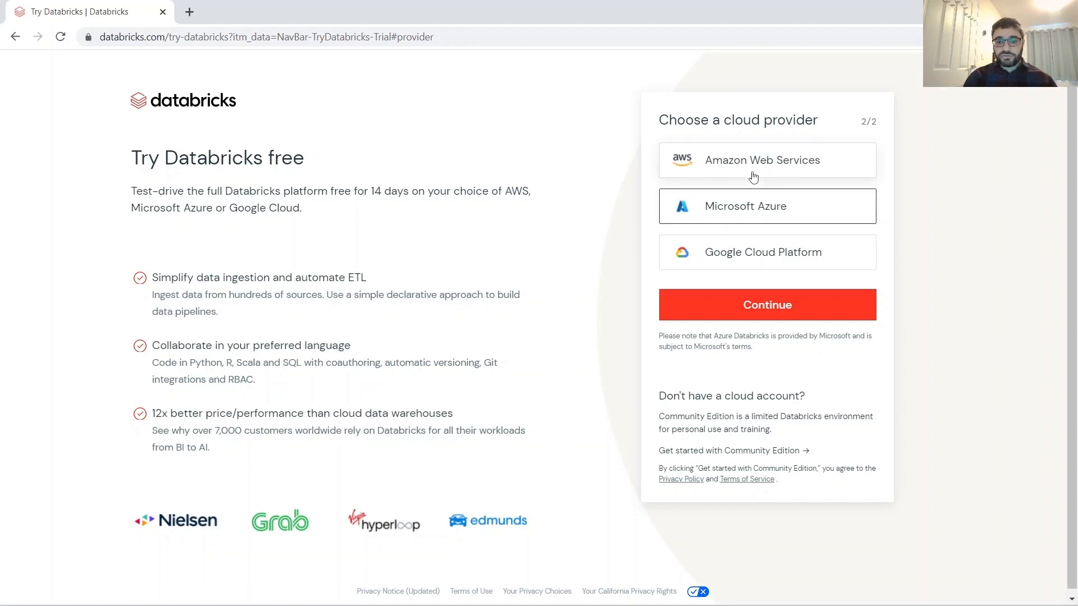
click(754, 303)
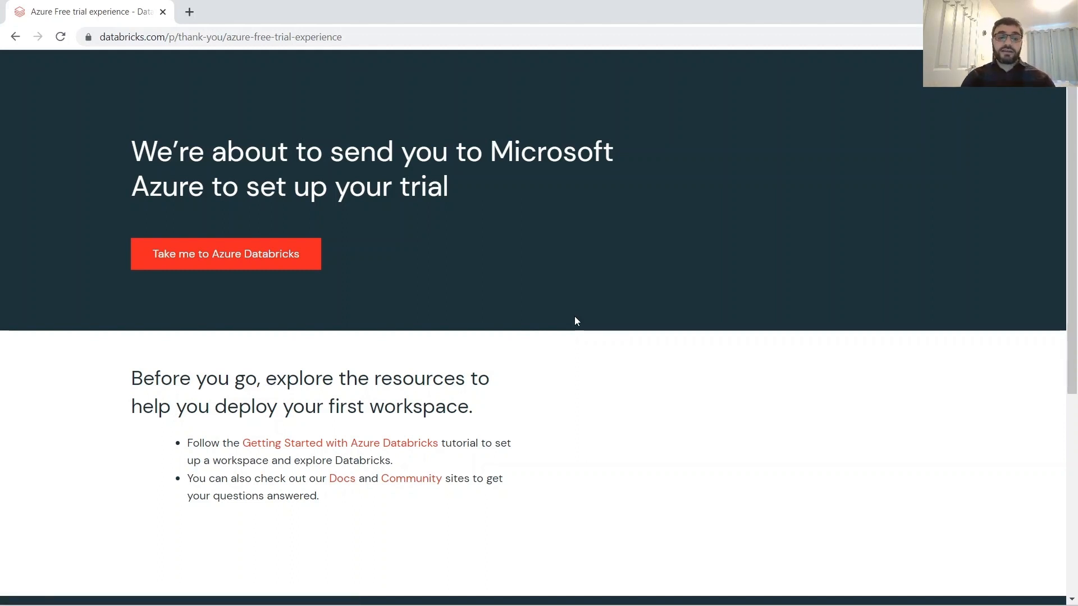
click(231, 259)
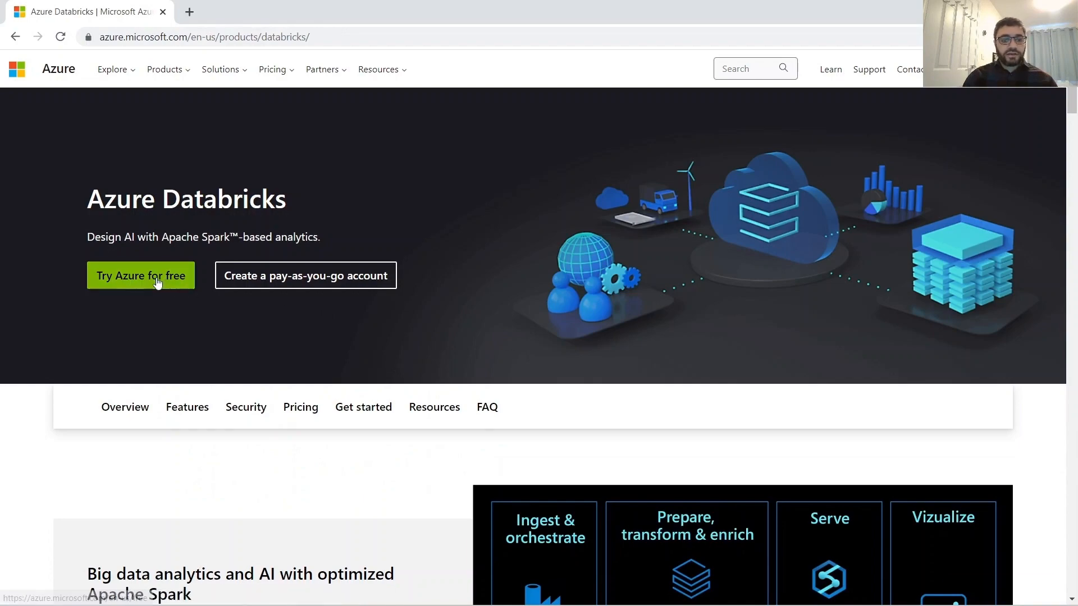
Step: Choose to try Azure for free and start the free account sign-up
scroll(297, 319, down, 5)
scroll(298, 319, up, 5)
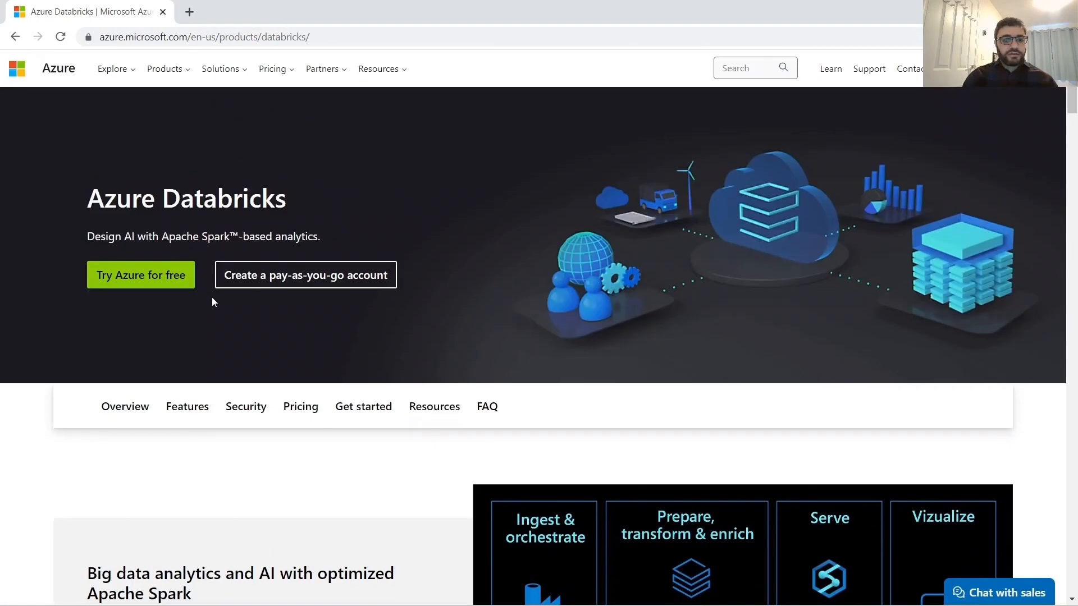
click(165, 278)
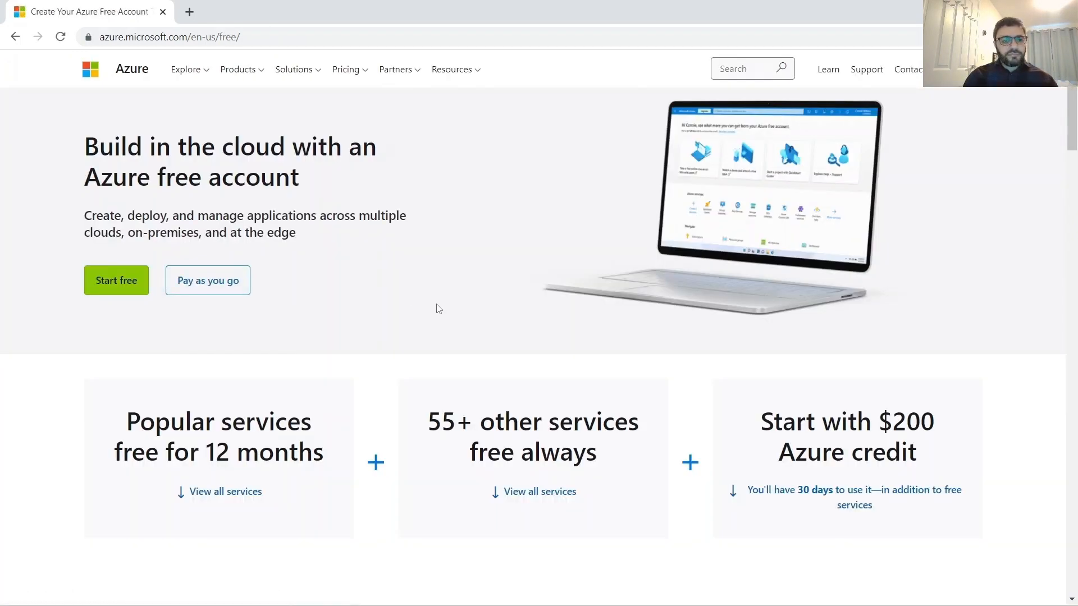
scroll(437, 306, down, 2)
scroll(436, 306, up, 2)
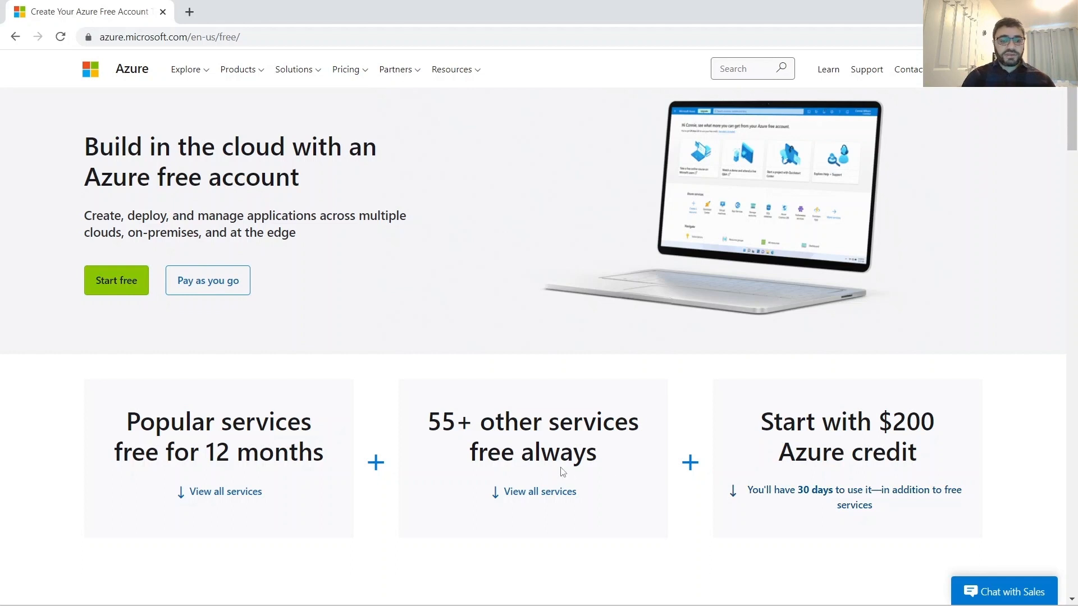
click(112, 285)
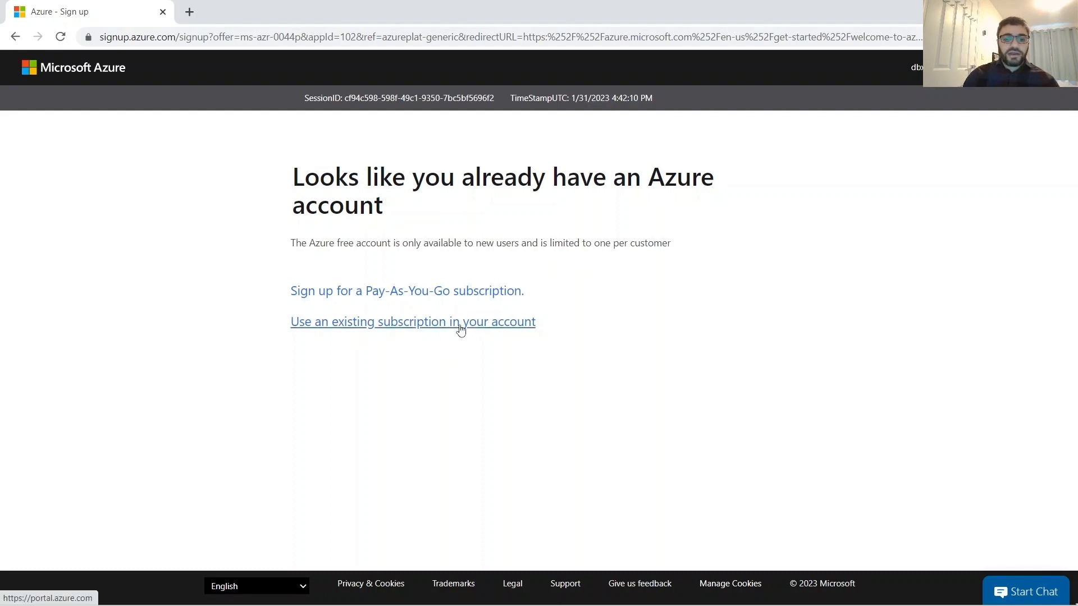
Step: Continue to the Azure portal with the existing subscription and dismiss the welcome tour and credit notification
click(395, 331)
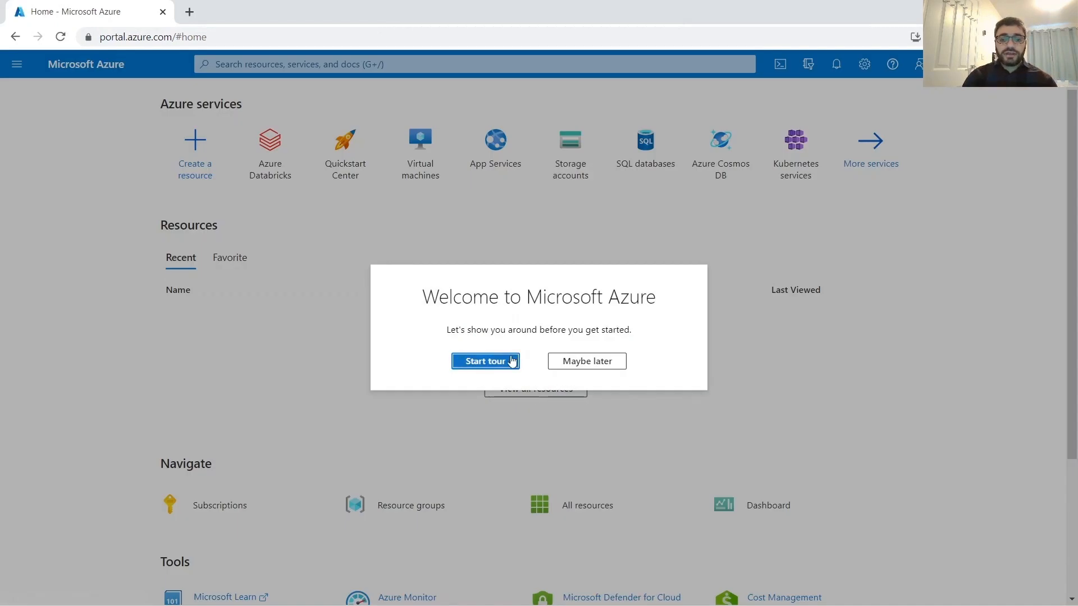
click(587, 365)
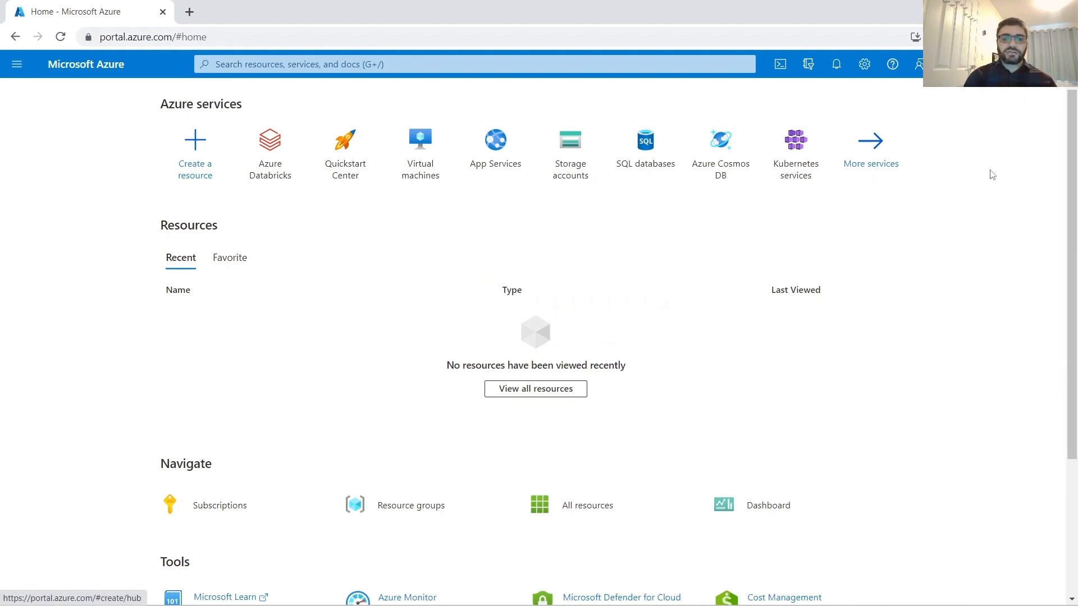
scroll(991, 174, down, 3)
scroll(989, 173, up, 3)
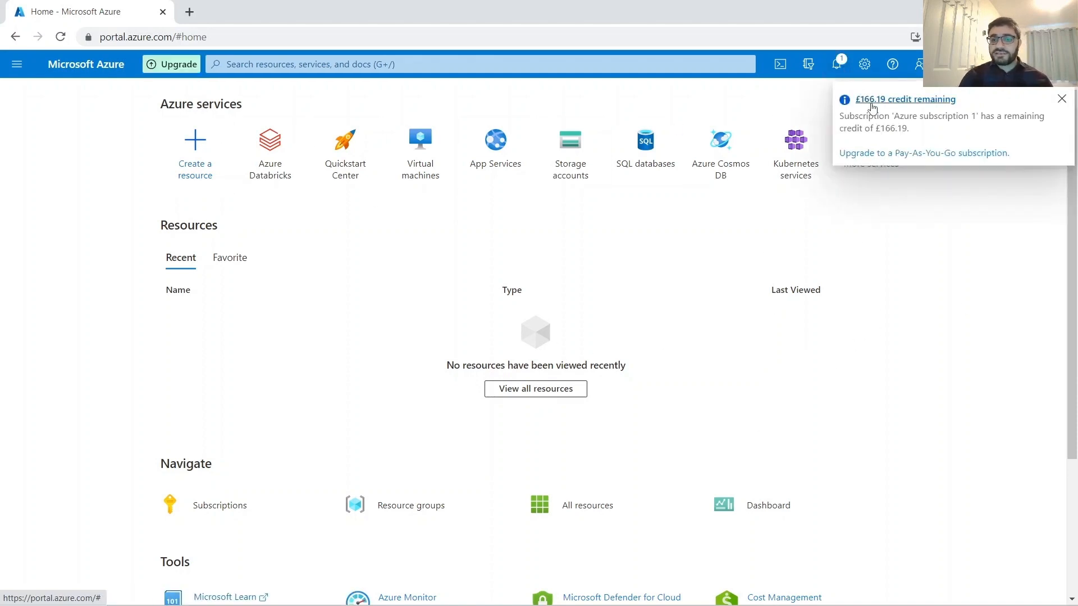
click(1061, 100)
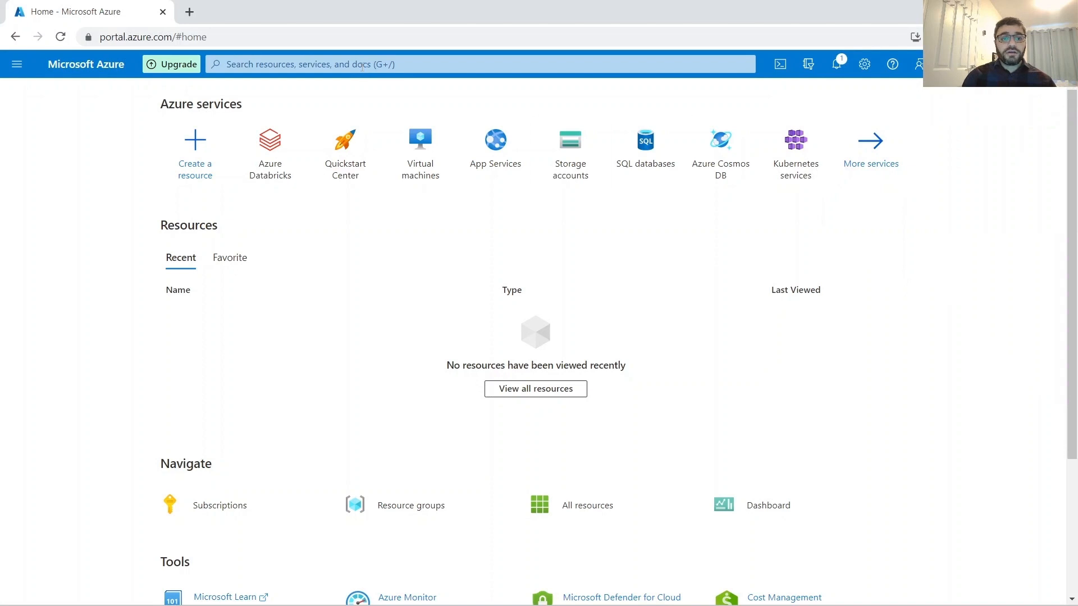
Step: Open the Azure Databricks service from the recent services and dismiss the introductory tips
click(362, 66)
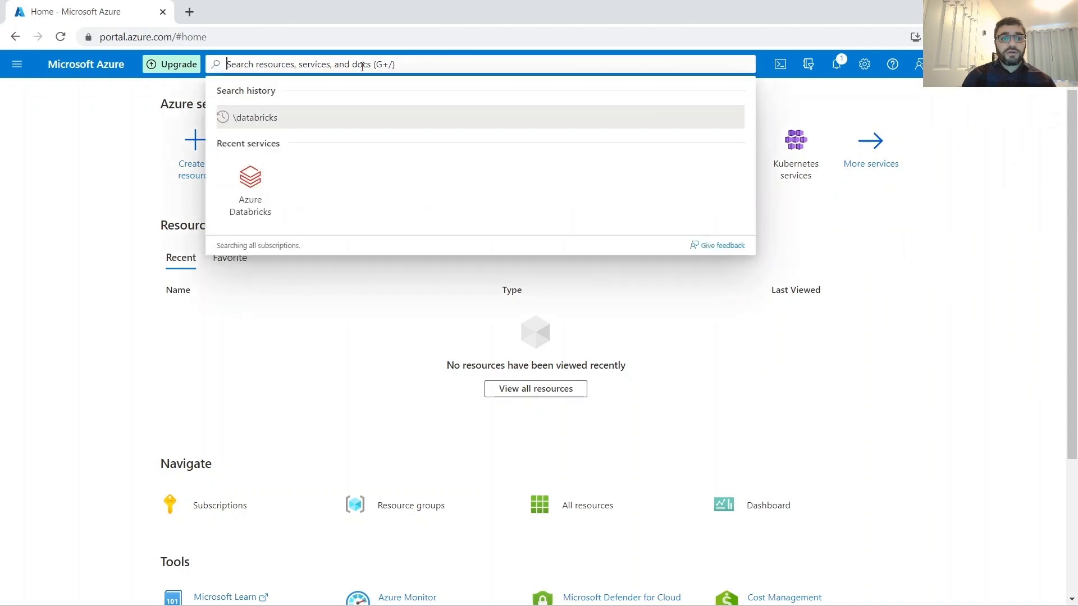
click(251, 179)
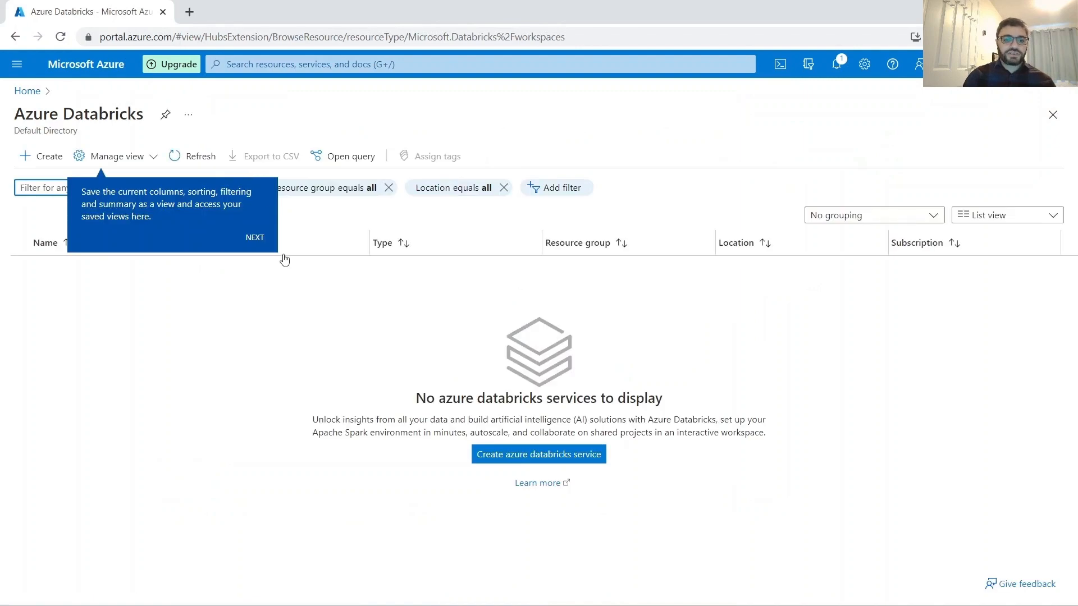
click(252, 239)
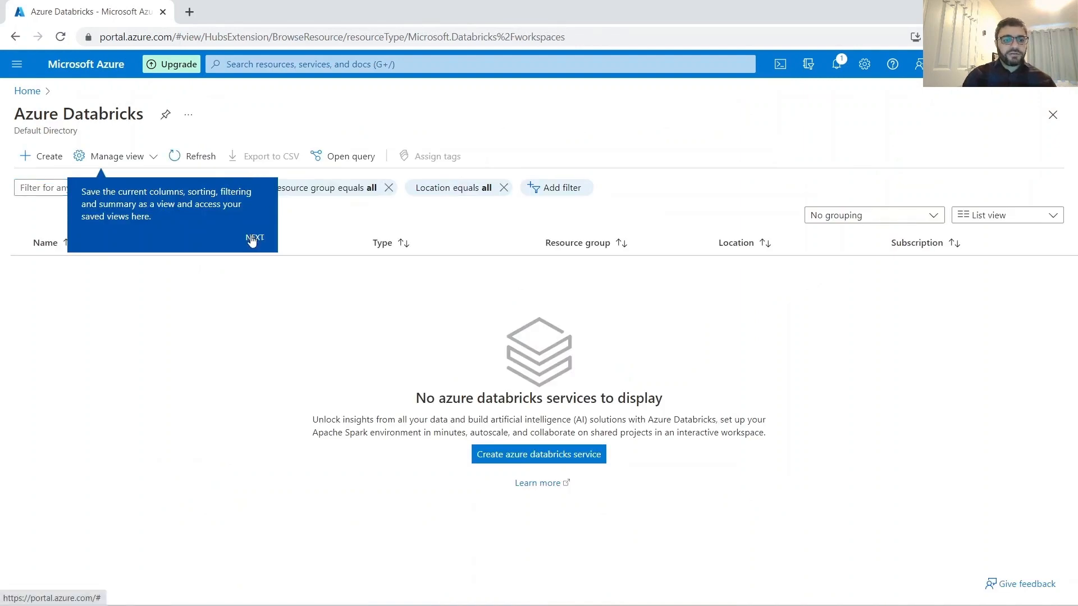
click(252, 239)
click(1050, 297)
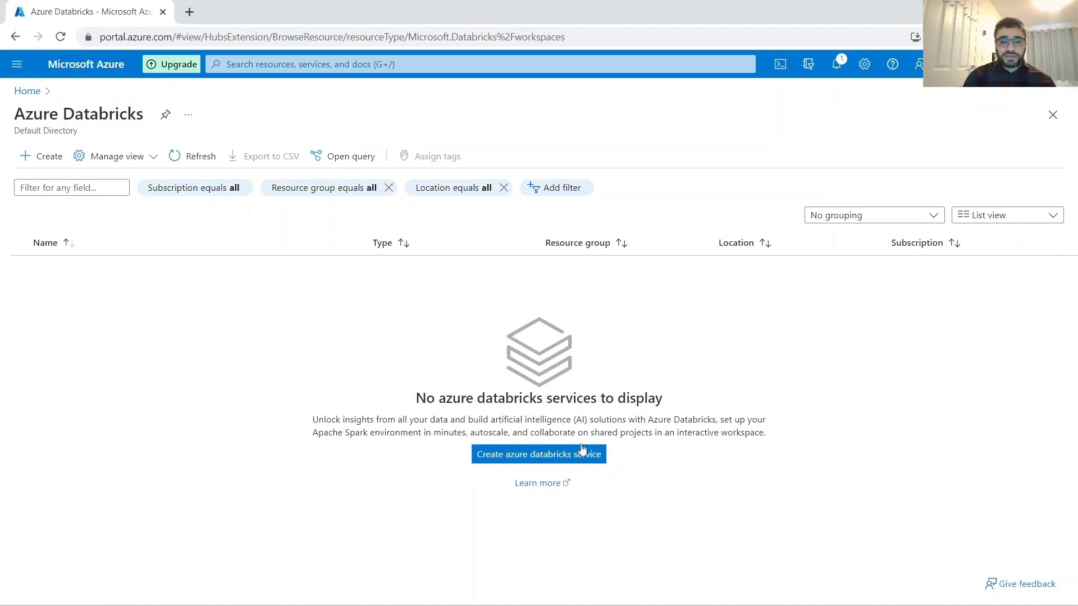
Step: Start creating an Azure Databricks workspace under Azure subscription 1
click(537, 459)
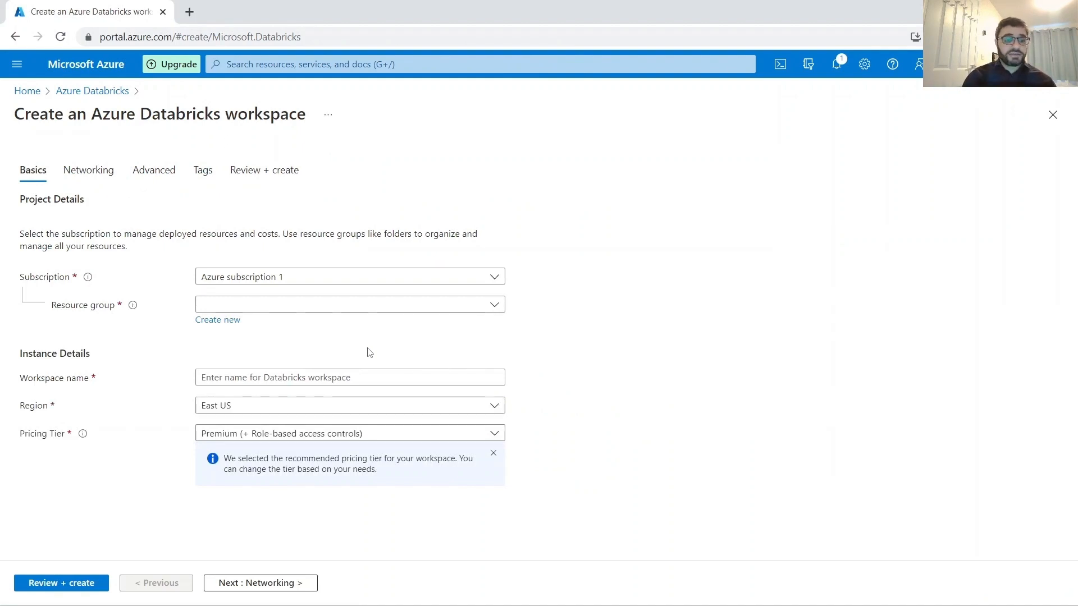
click(235, 282)
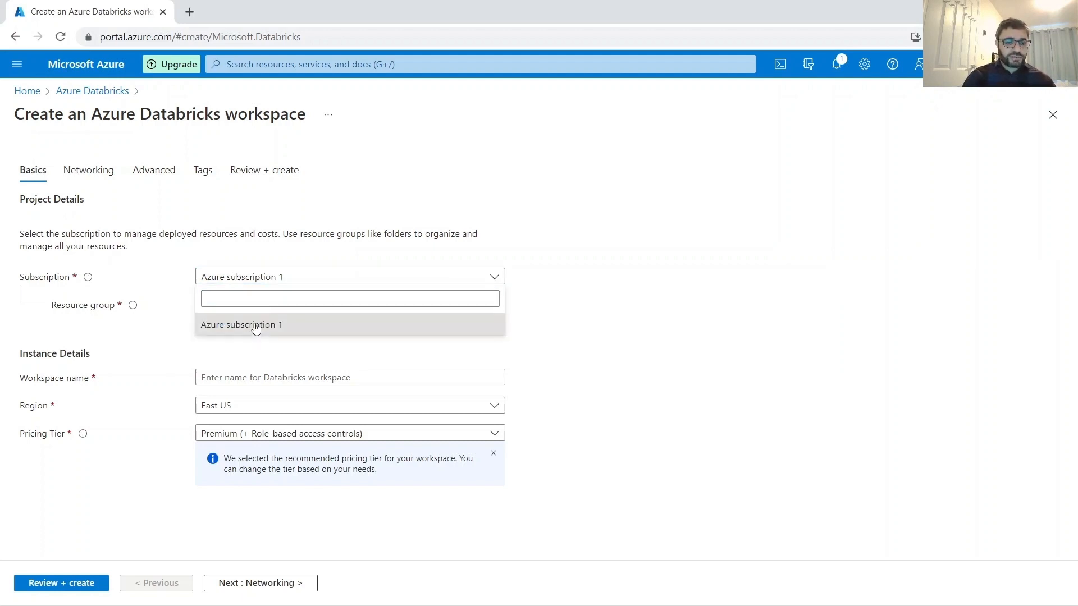
click(256, 328)
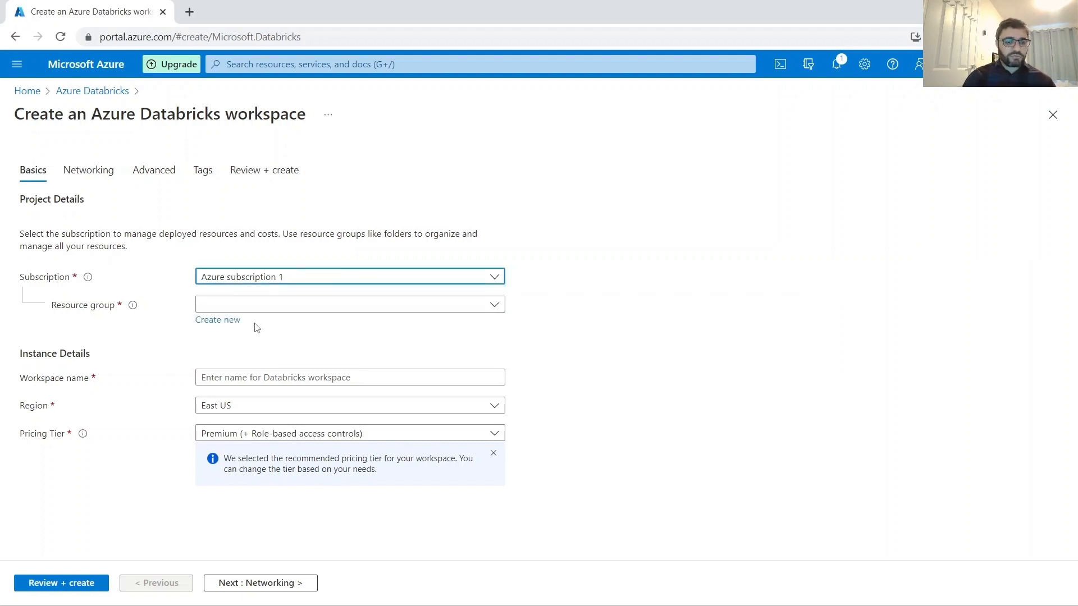
Step: Create a new resource group named azuredbx for the workspace
click(497, 307)
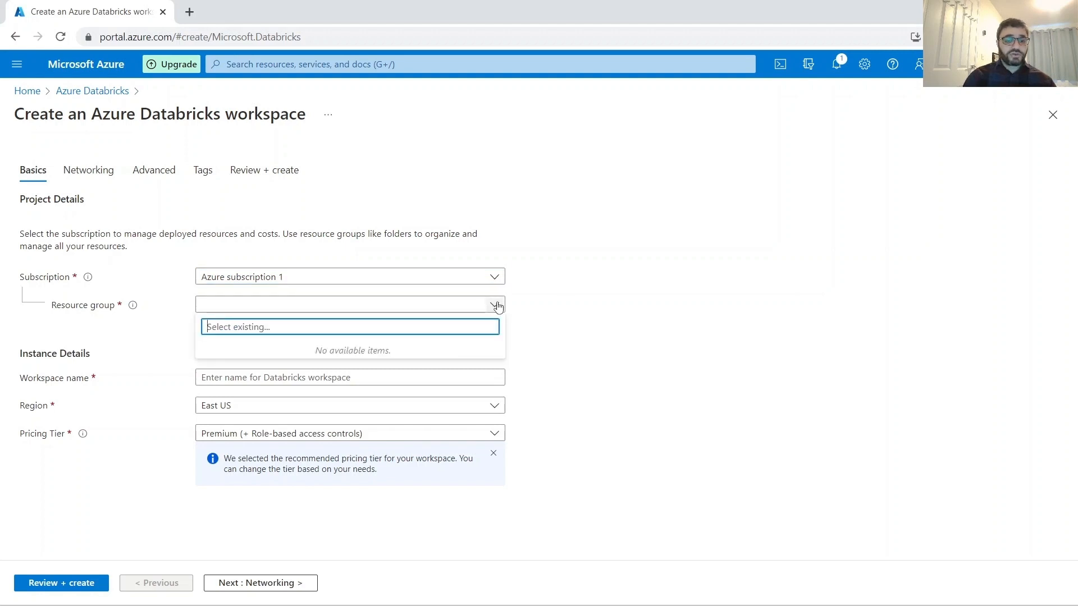
click(575, 308)
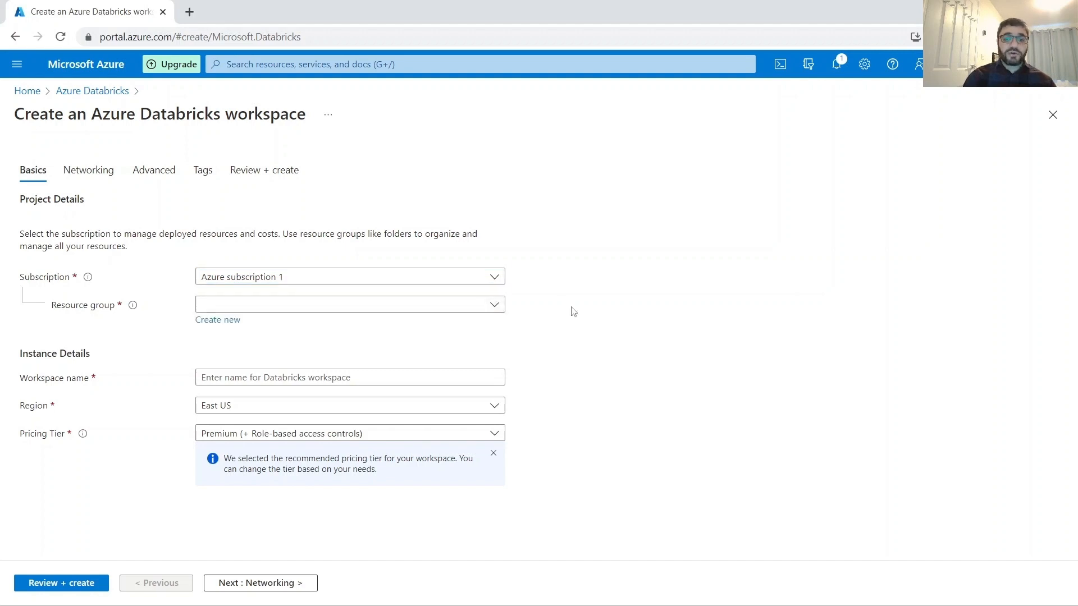
click(227, 321)
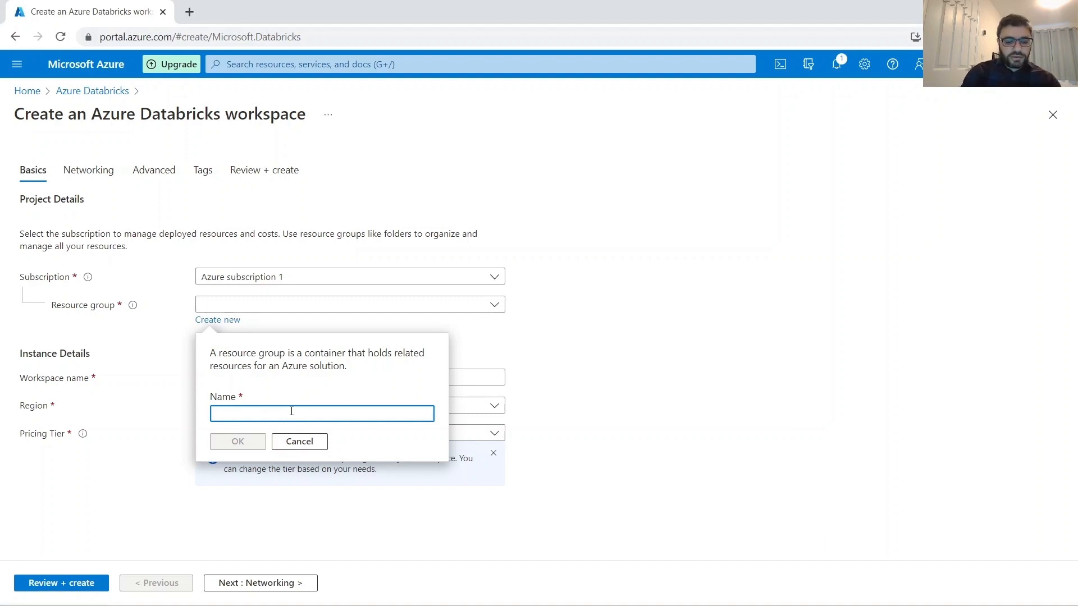
text(azured)
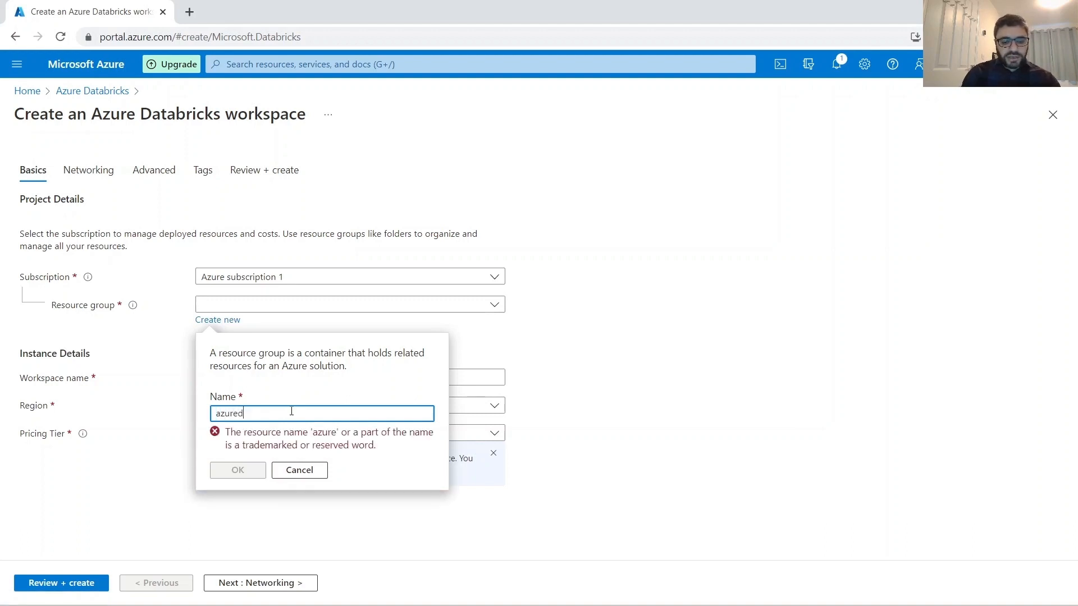
text(bx)
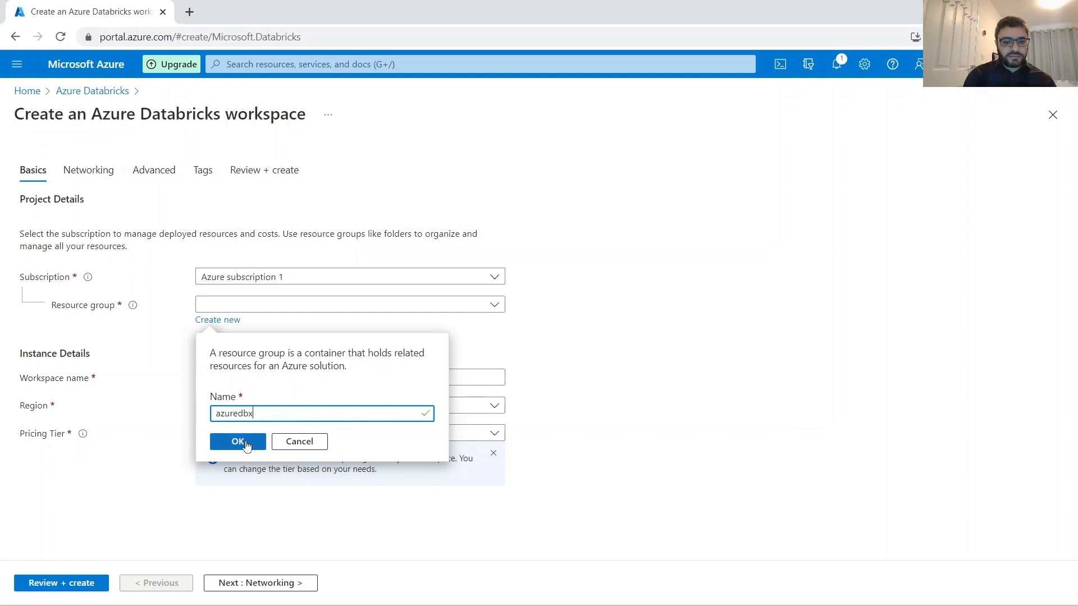
click(246, 443)
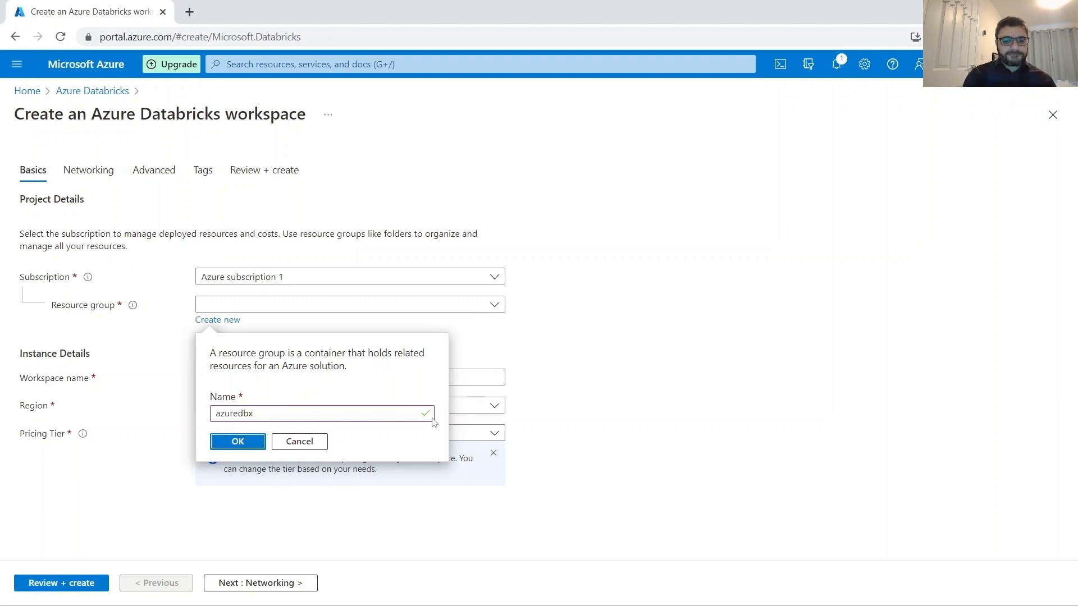
click(252, 442)
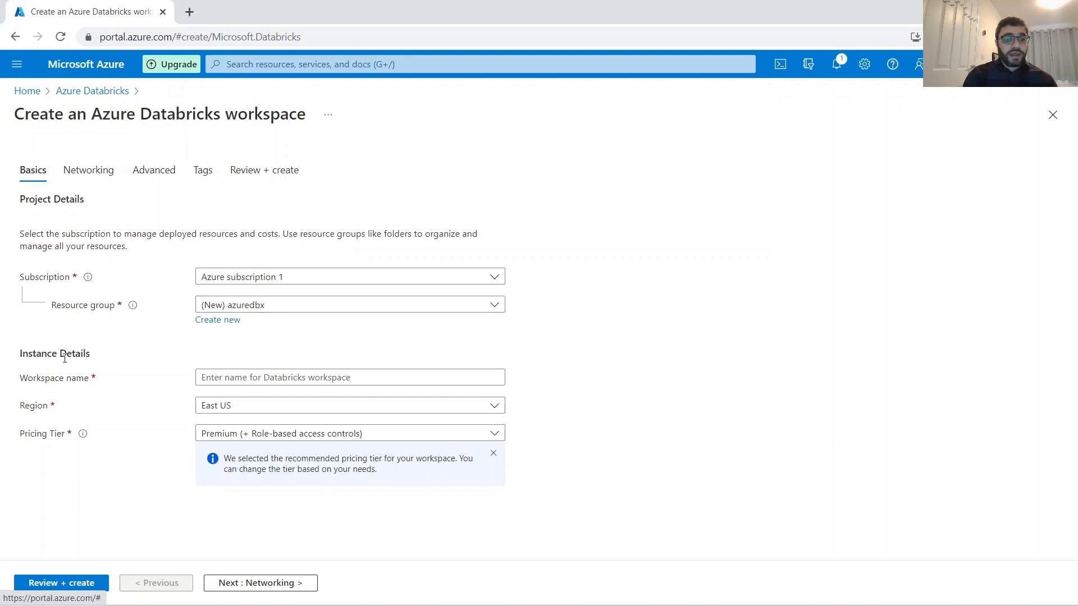
click(243, 377)
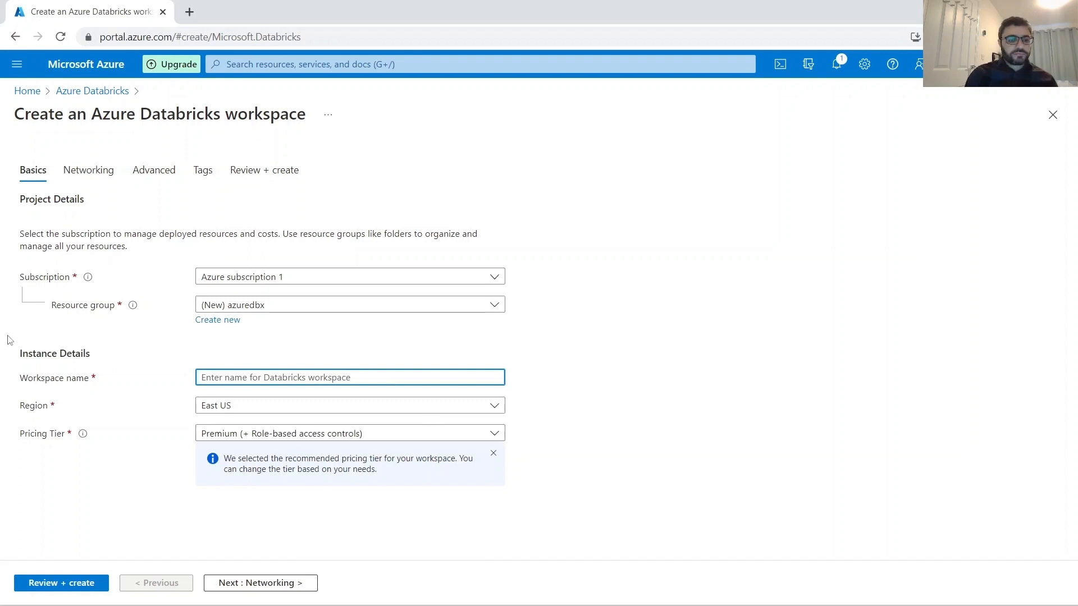
click(35, 337)
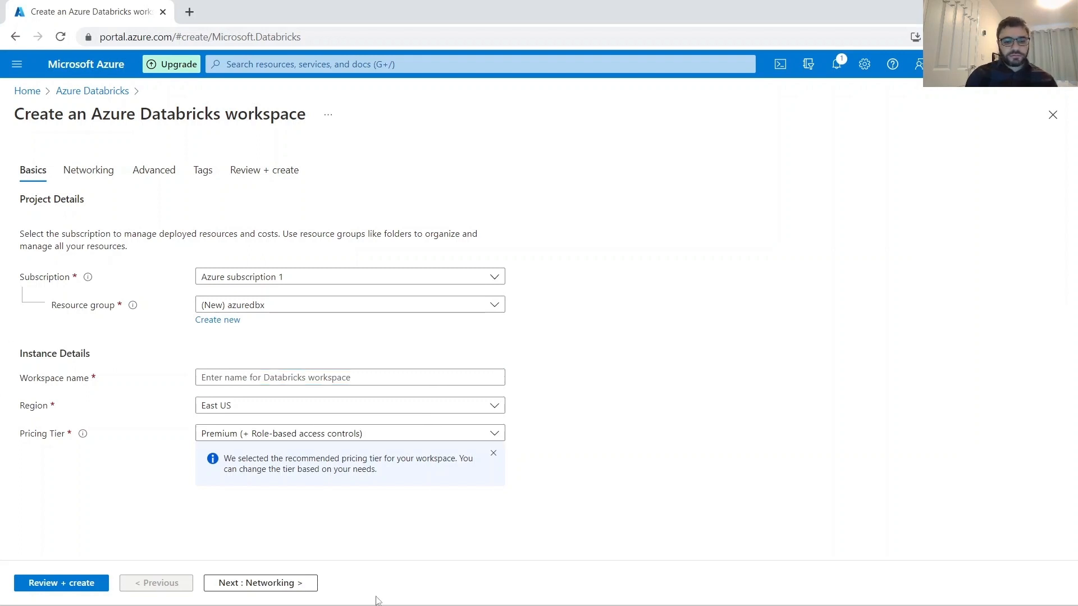
Step: Switch to the Miro board to examine the Azure Databricks workspace, VNet and resource group diagram, and return to the Azure portal
mouse_move(575, 605)
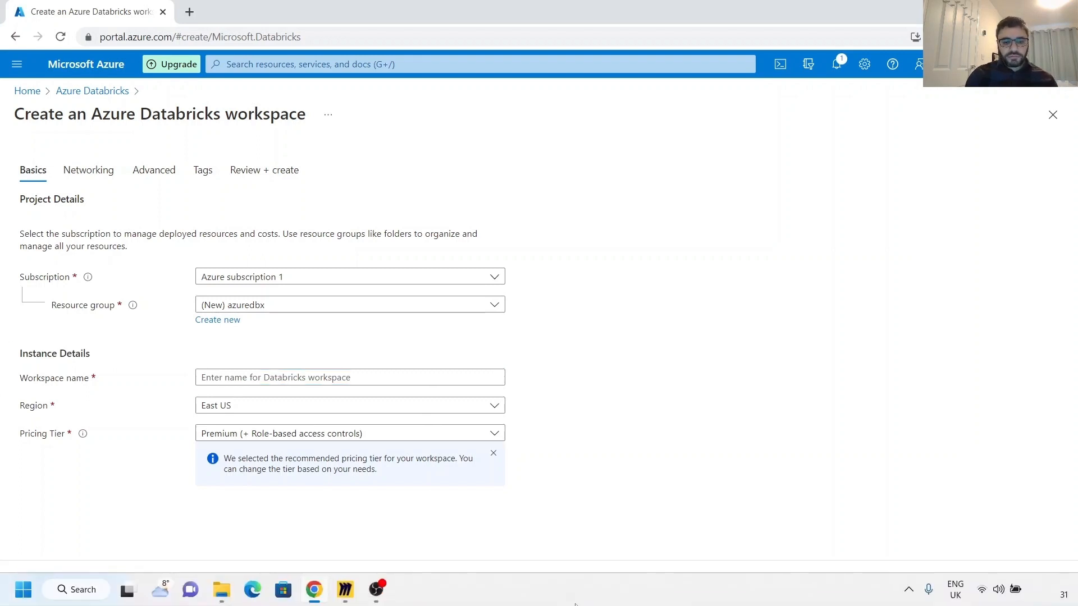
click(342, 594)
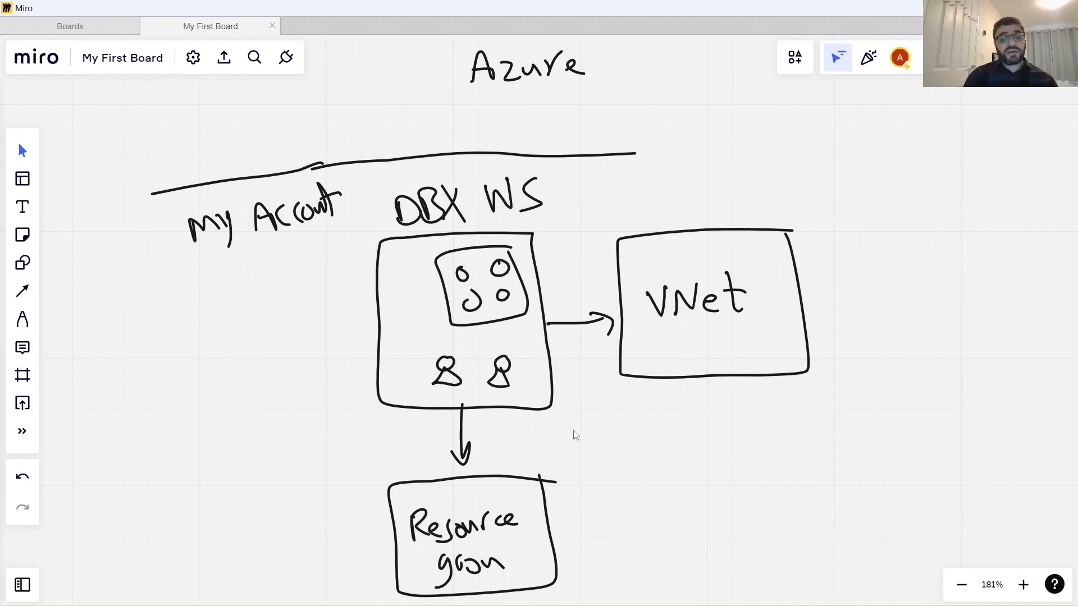
key(super+Tab)
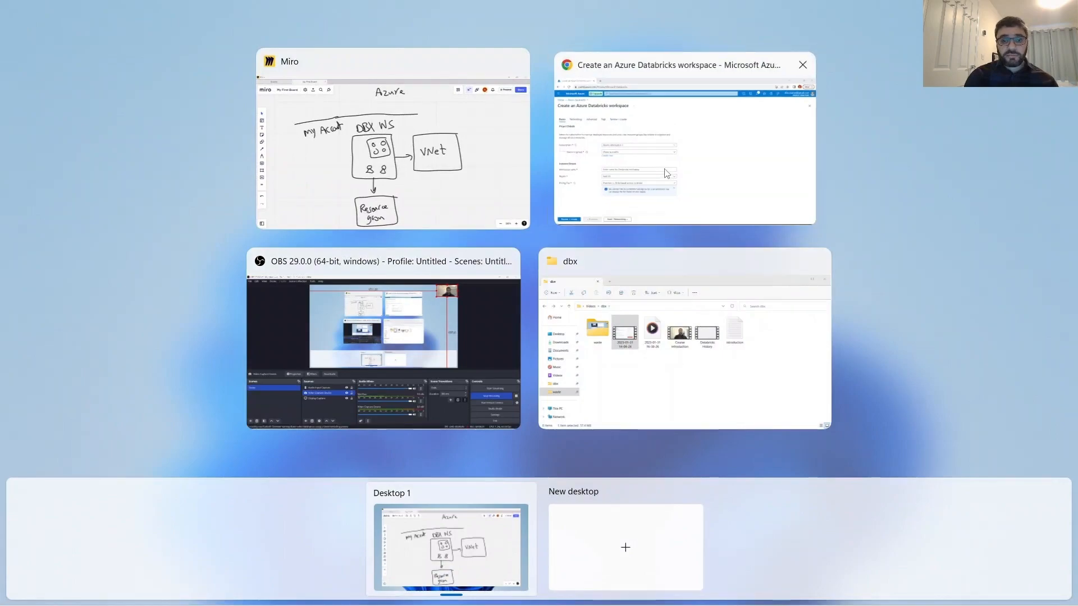
click(667, 173)
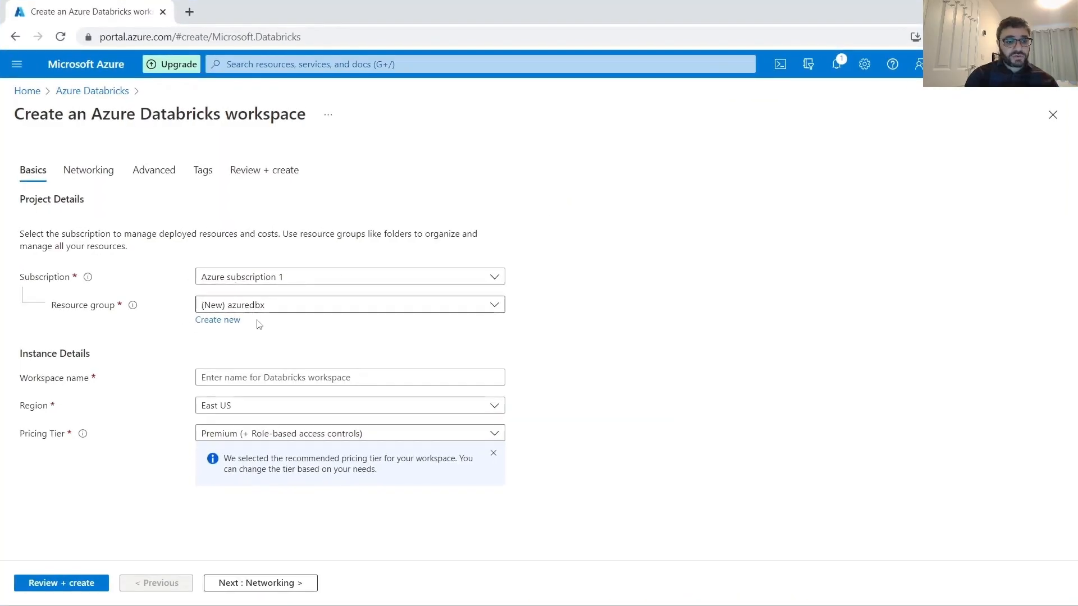
Step: Name the new Databricks workspace devws
click(262, 379)
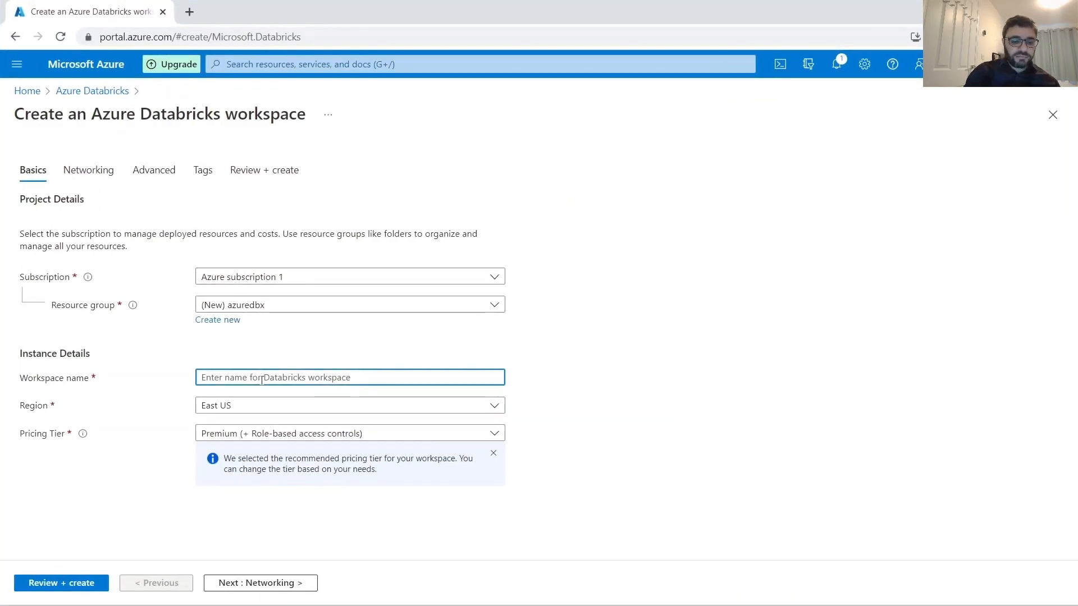
text(dev)
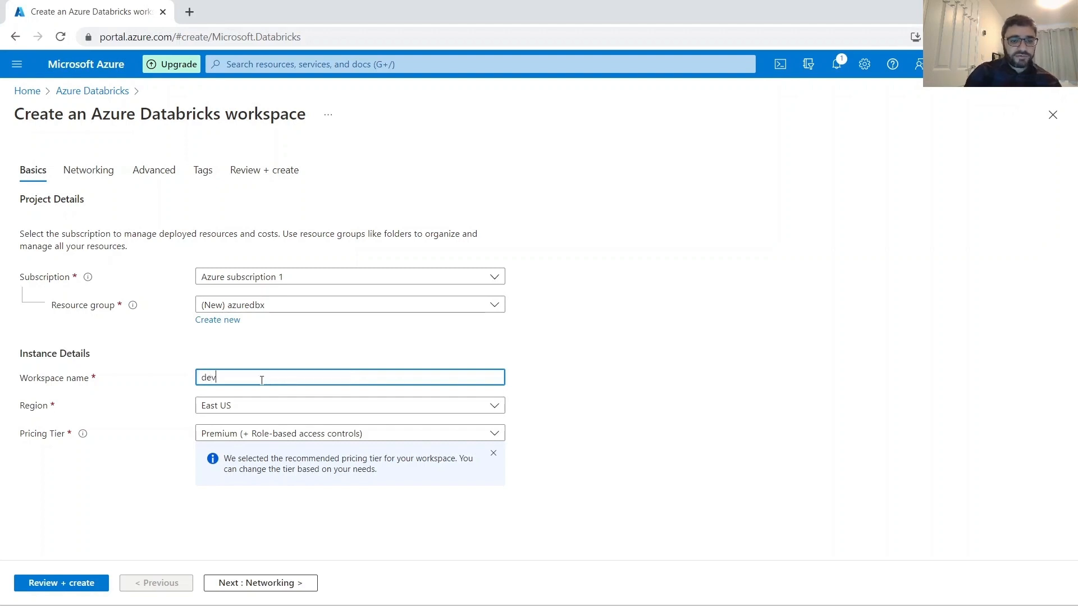
text(ws)
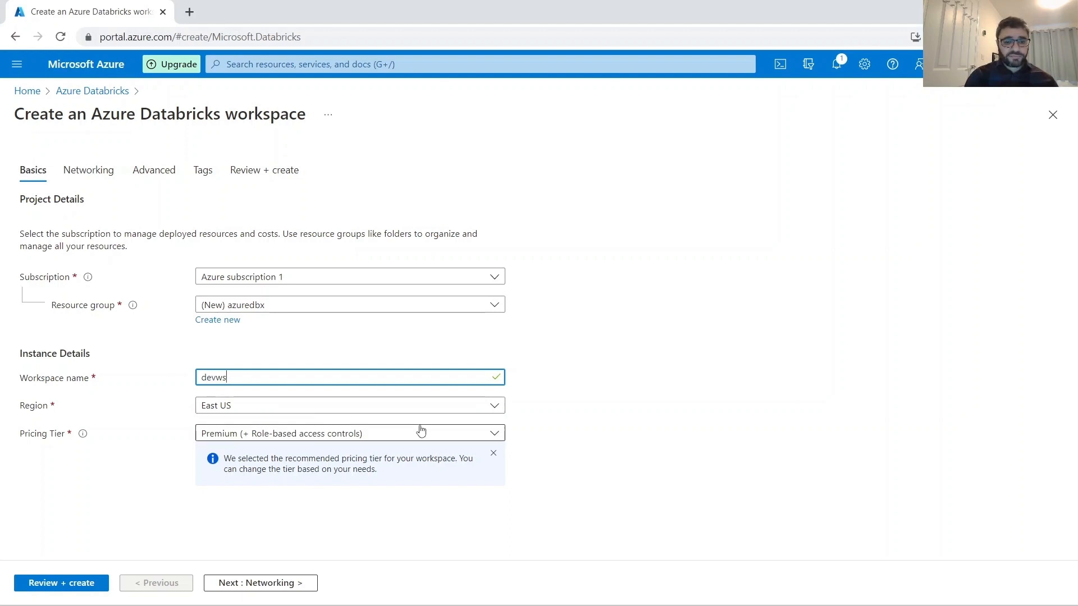
Step: Set the workspace's region to West Europe
click(496, 409)
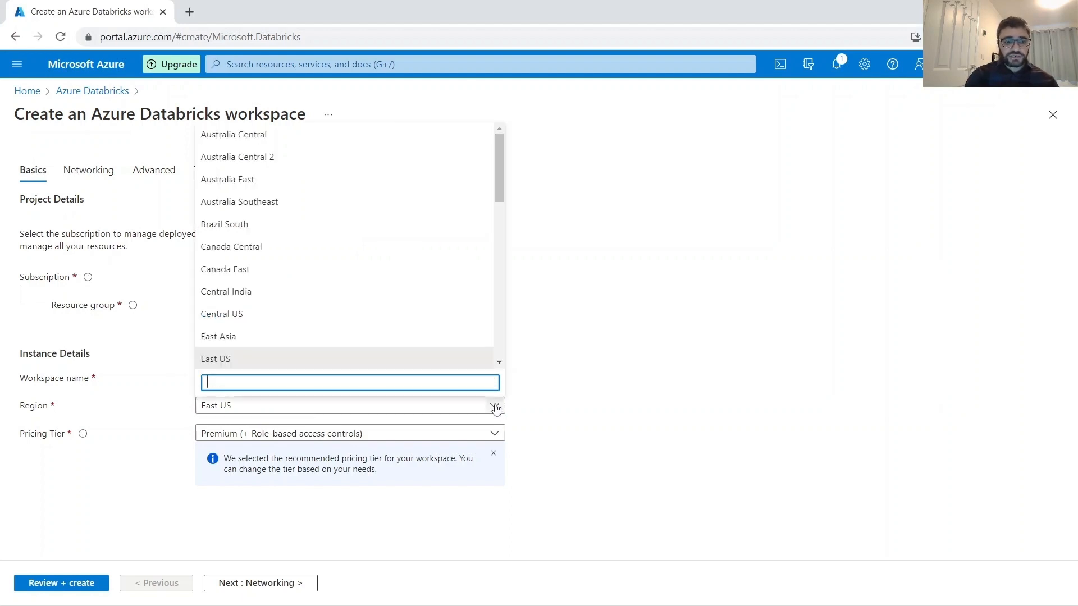
scroll(439, 307, down, 7)
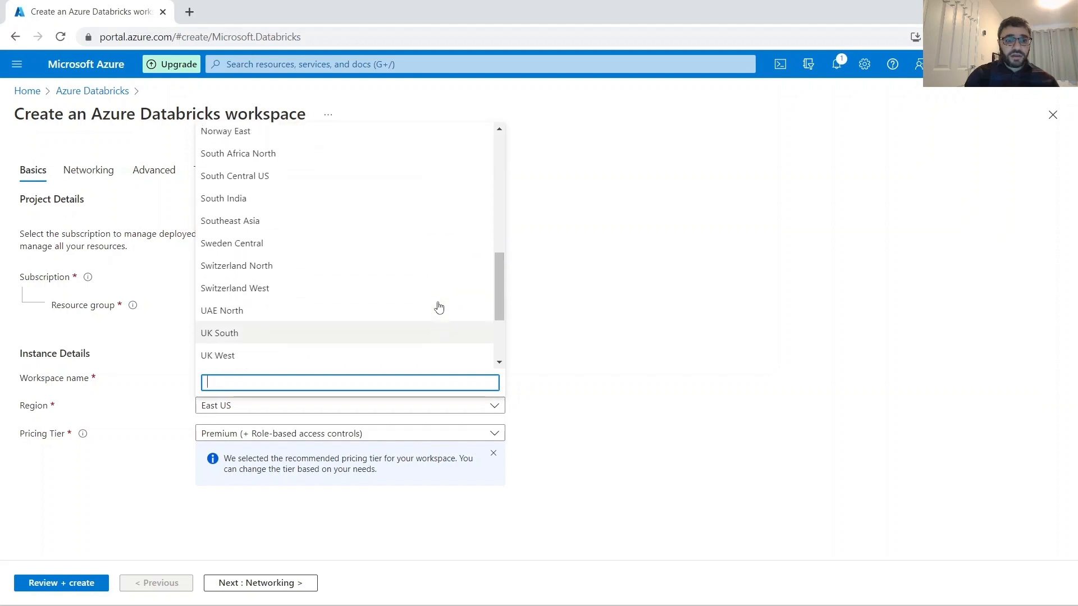
scroll(439, 307, up, 2)
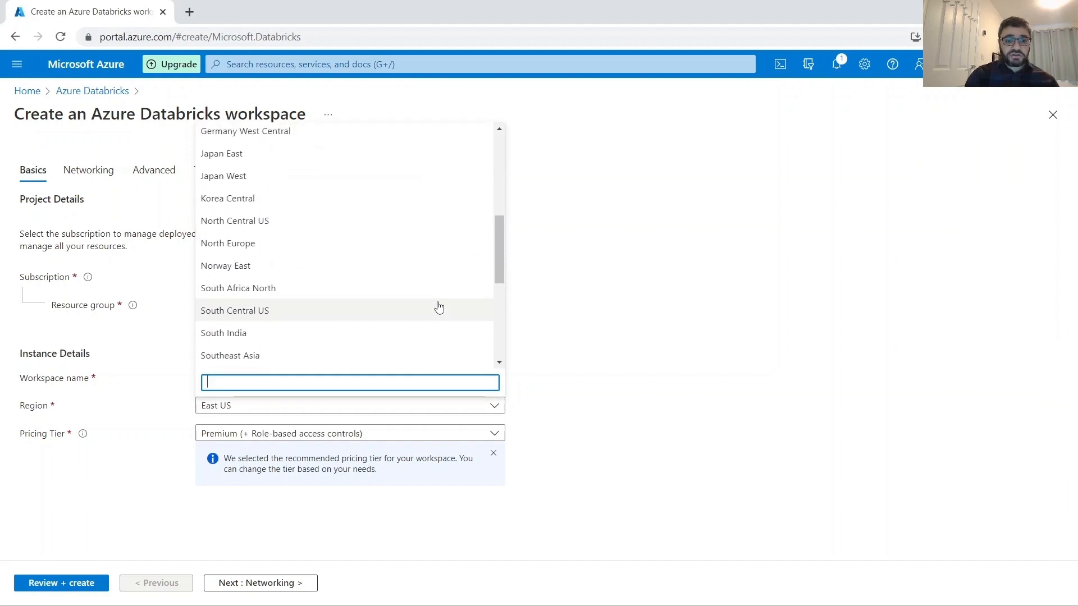
scroll(438, 307, down, 1)
scroll(439, 307, up, 4)
scroll(439, 307, down, 5)
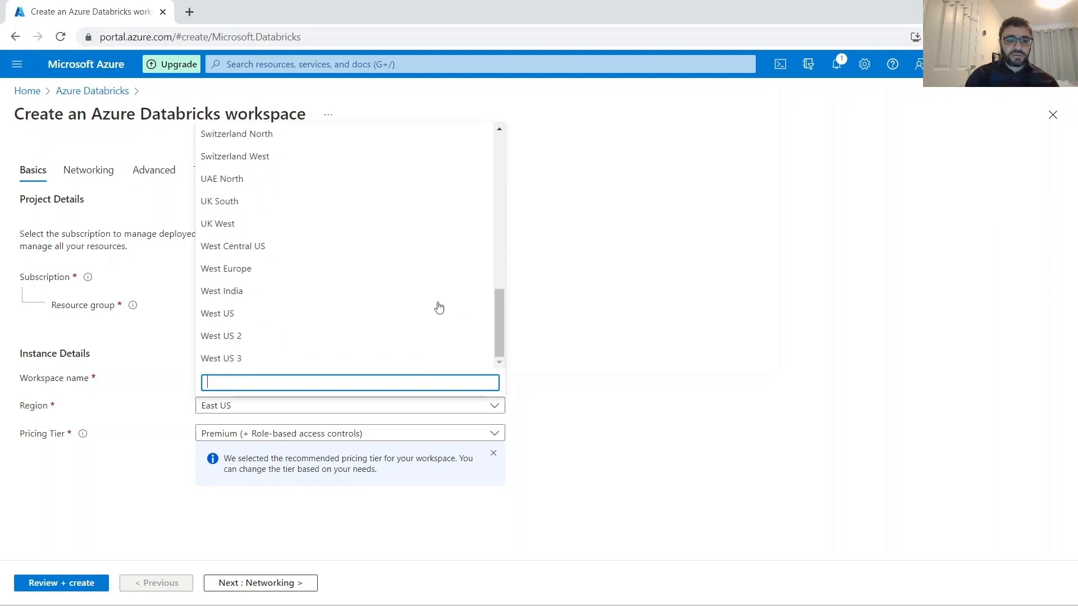
scroll(337, 318, up, 1)
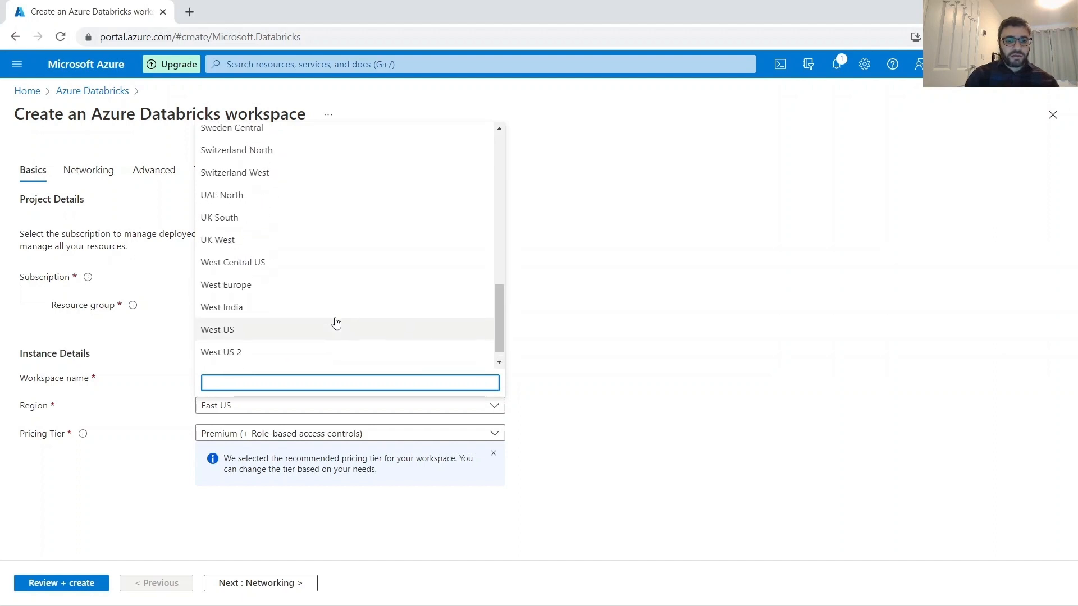
click(267, 290)
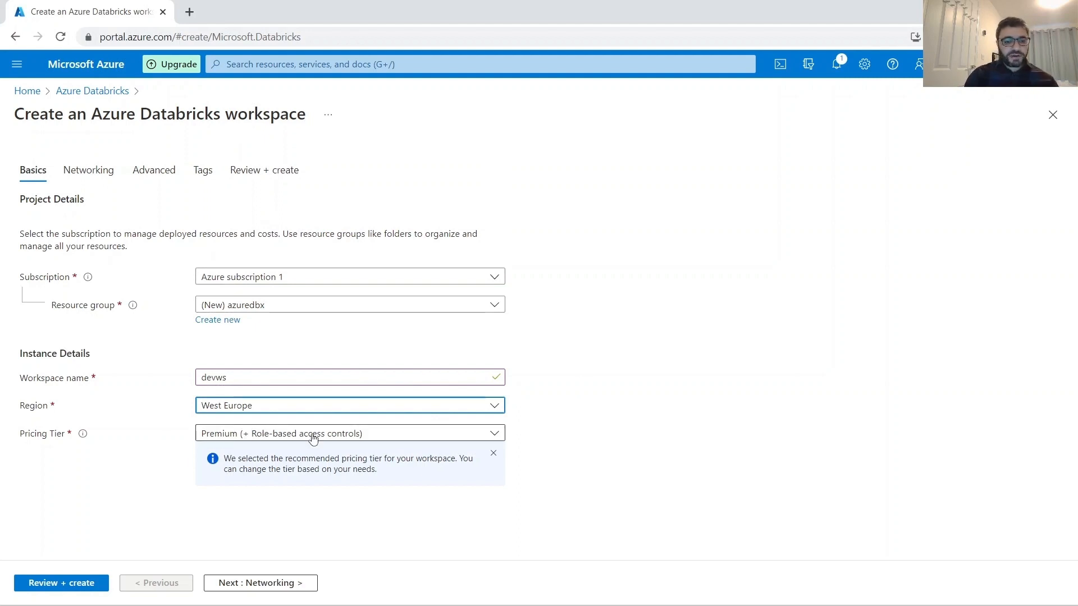
Step: Check the available pricing tiers, compare Premium and Standard on the Miro board, and return to the Azure portal
click(507, 435)
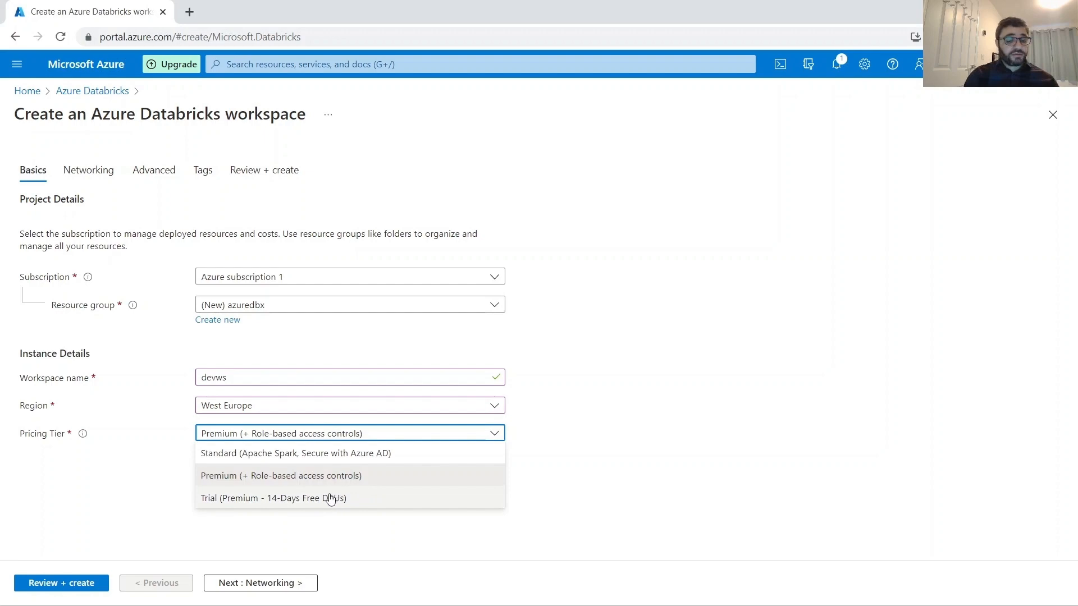
click(360, 485)
key(super+Tab)
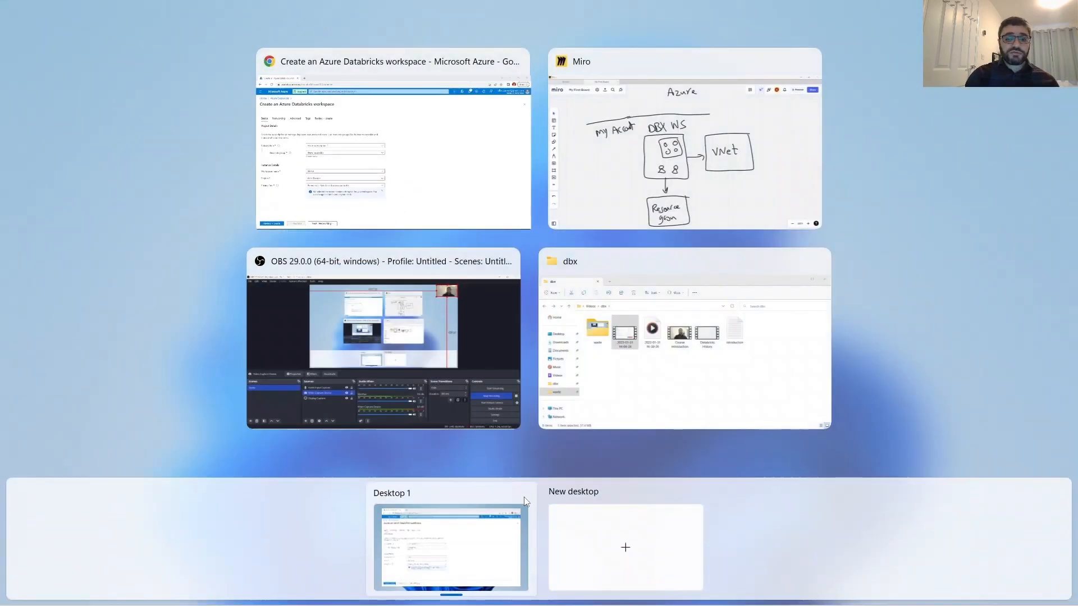
click(674, 180)
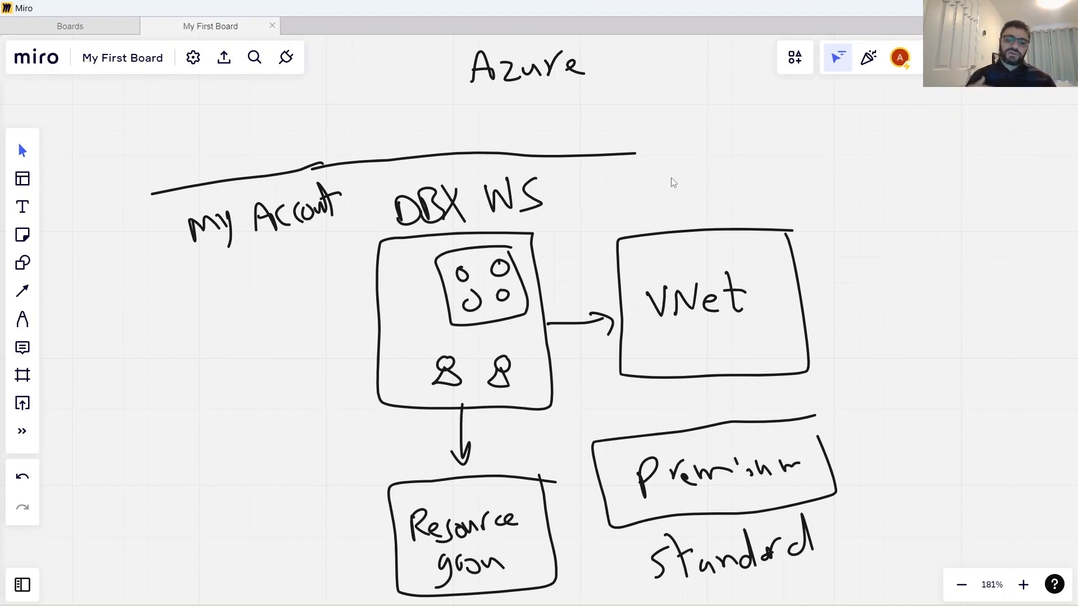
scroll(674, 182, down, 5)
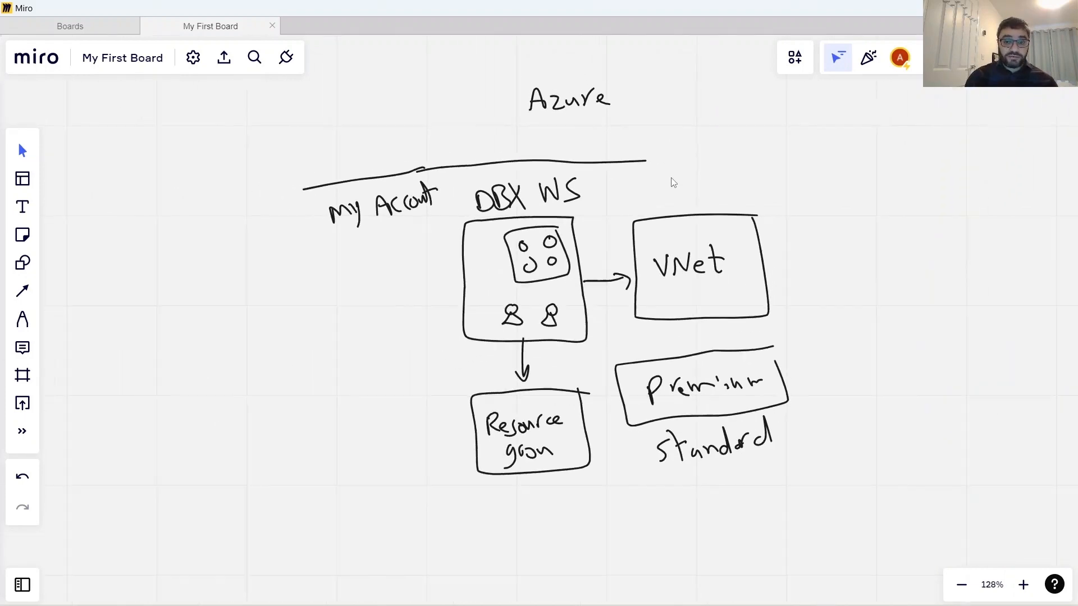
scroll(674, 183, right, 2)
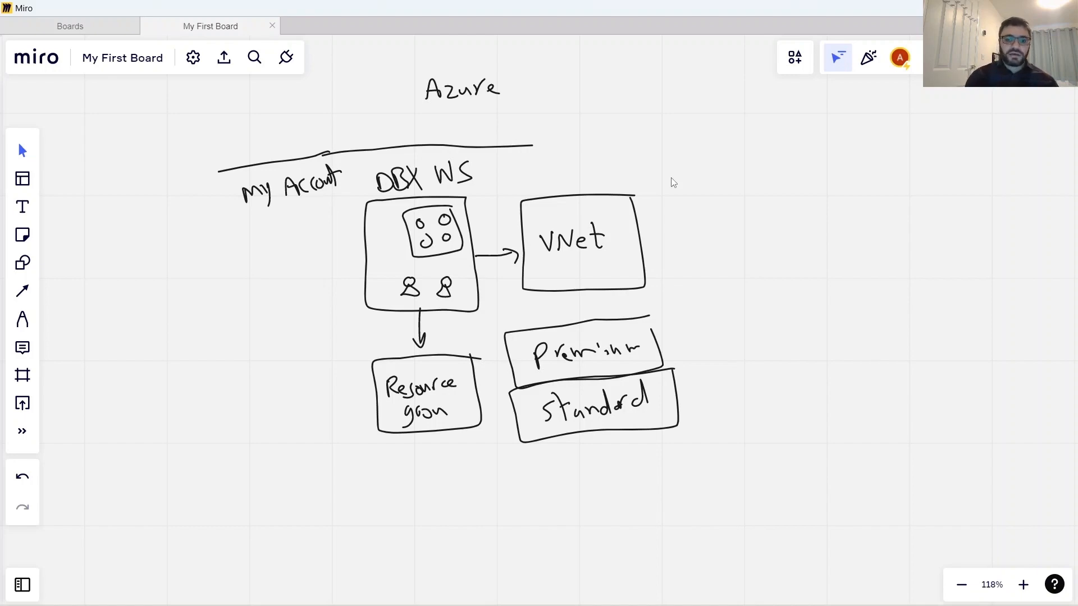
key(super+Tab)
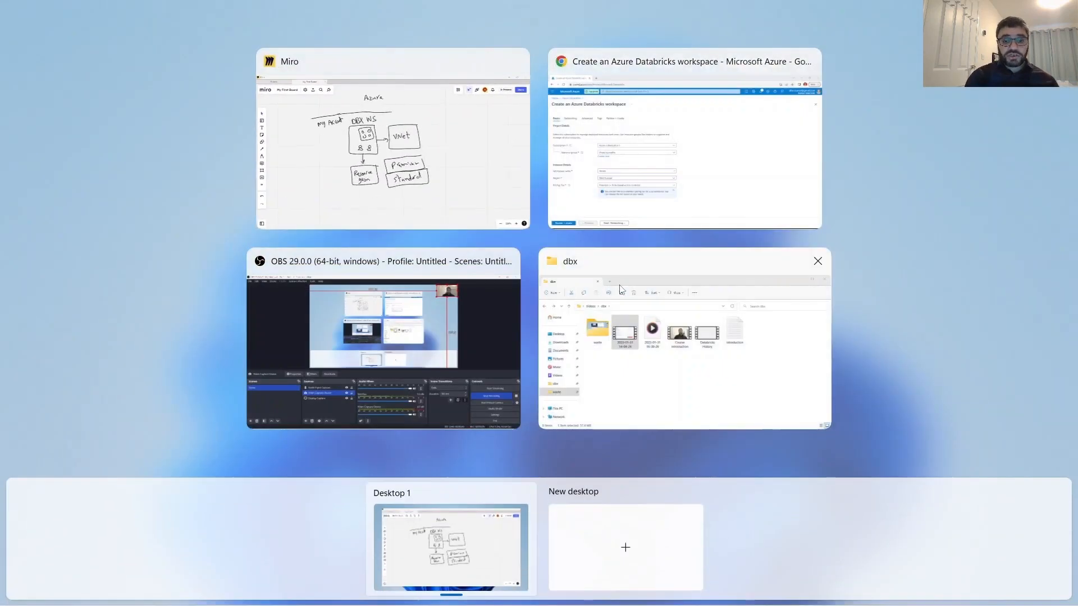
click(652, 203)
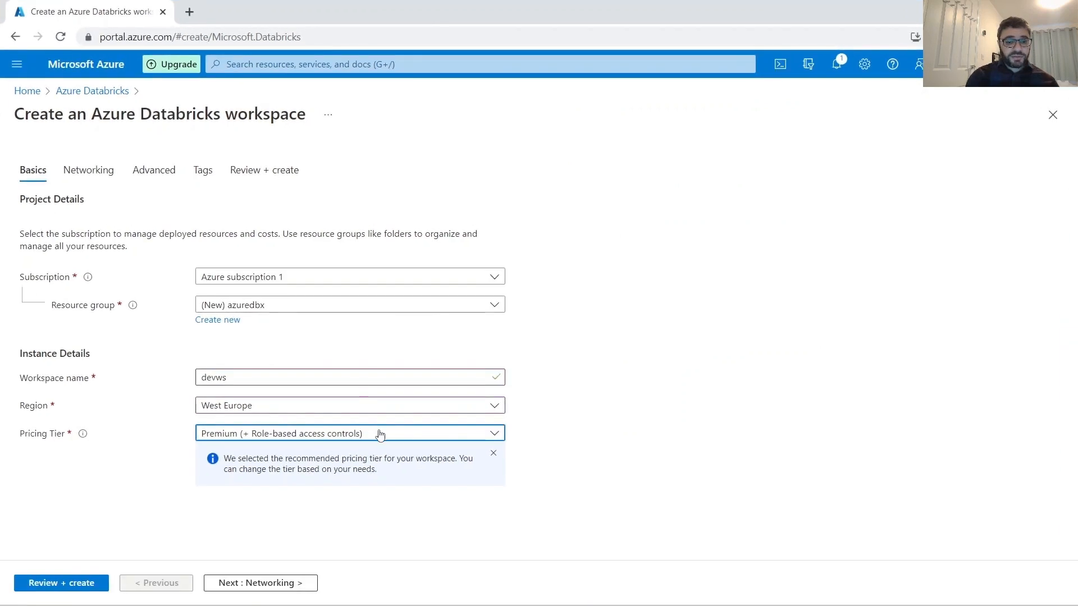
Step: Set the pricing tier to Trial (Premium - 14-Days Free DBUs) and continue to the networking settings
click(490, 436)
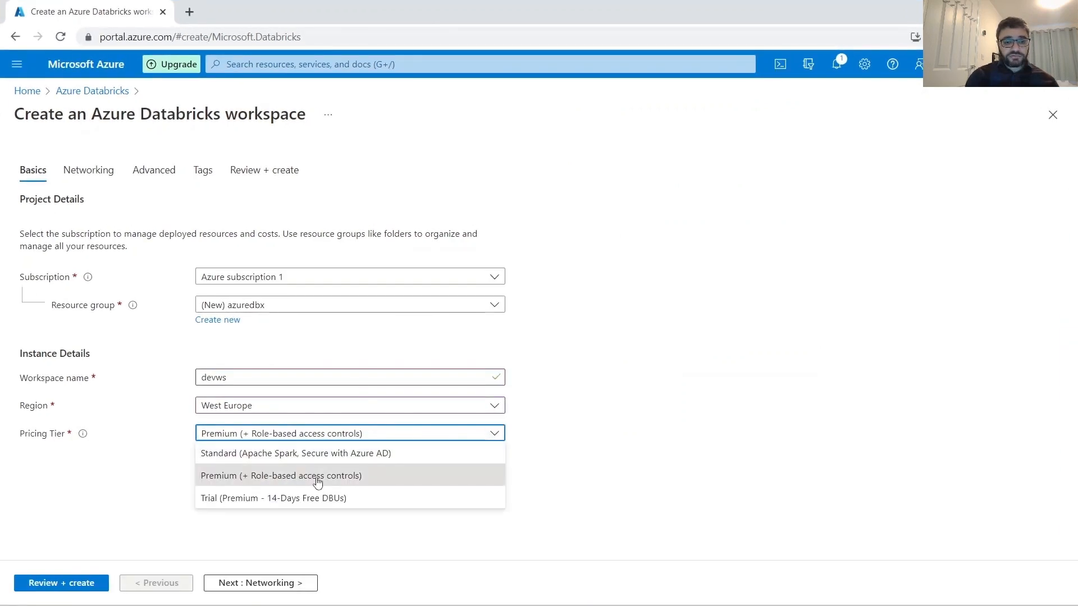
click(290, 505)
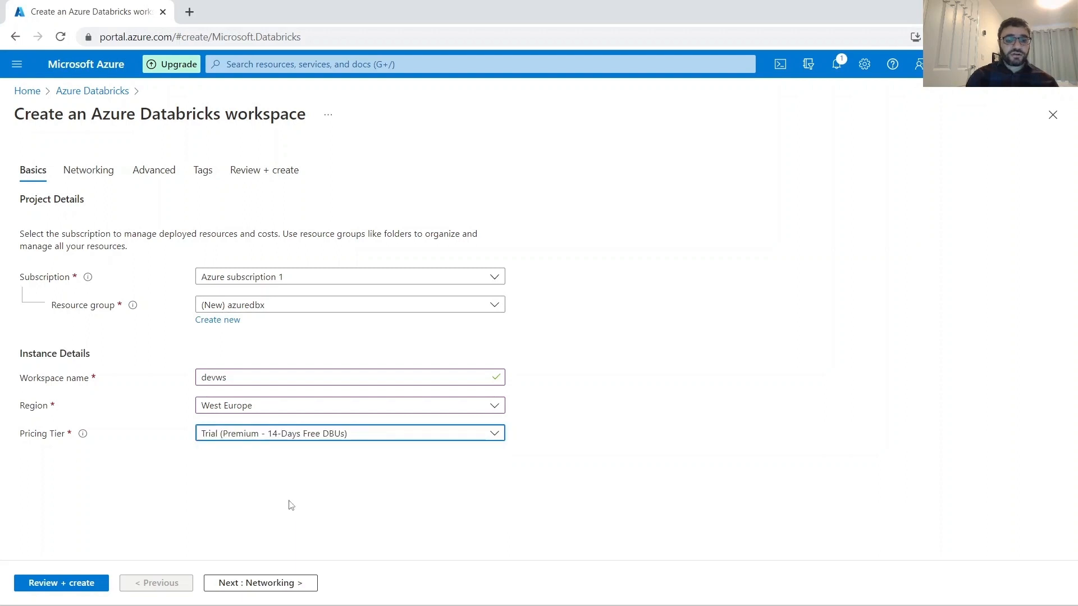
click(238, 584)
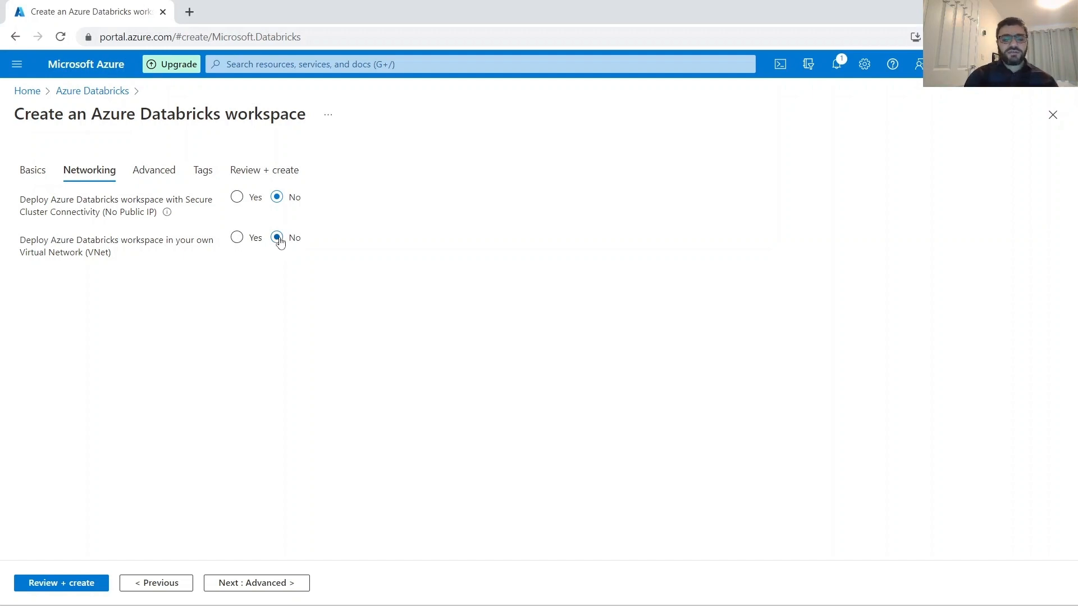
Step: Keep the default networking, encryption and tag settings, and create the devws workspace after validation
click(250, 586)
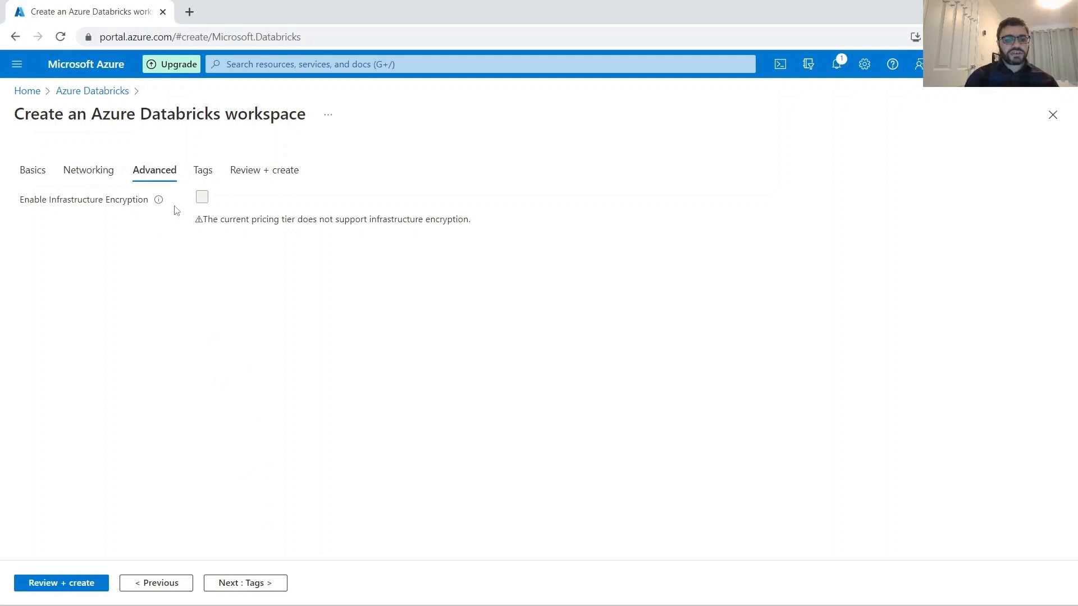
click(255, 584)
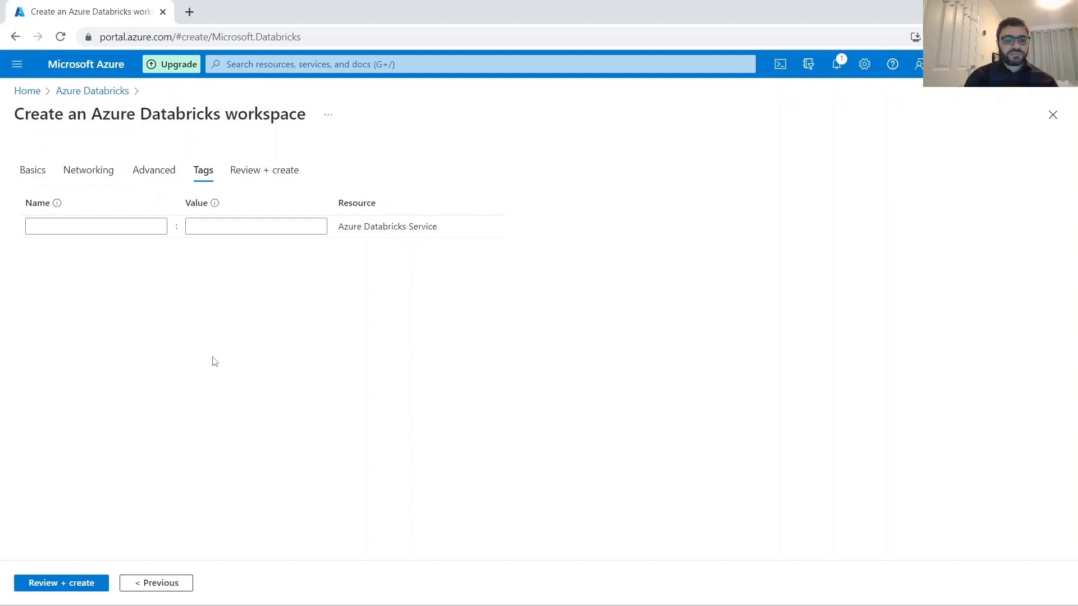
click(80, 586)
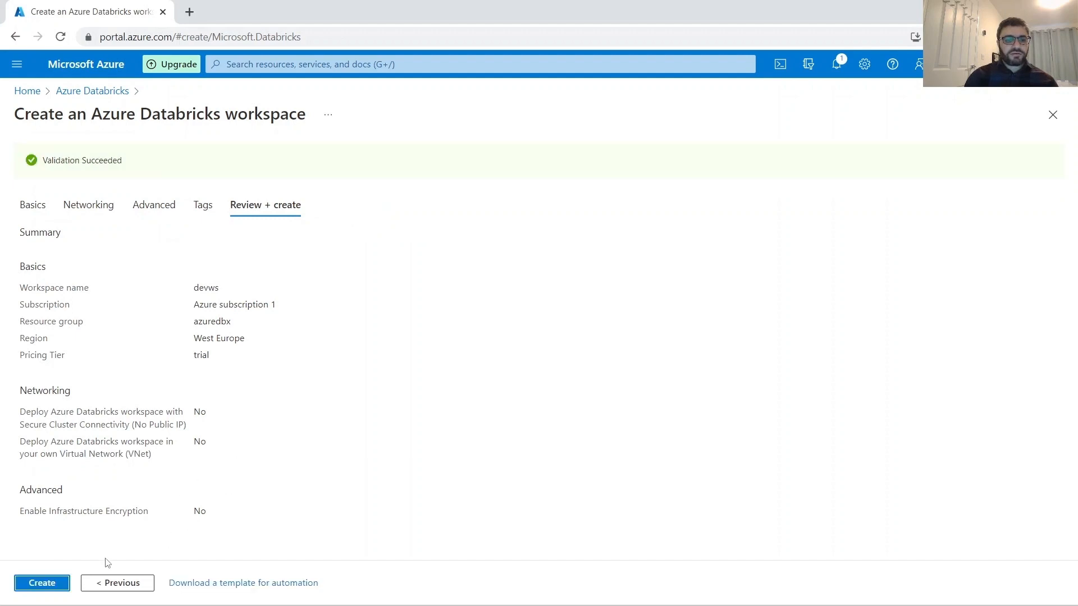
click(47, 587)
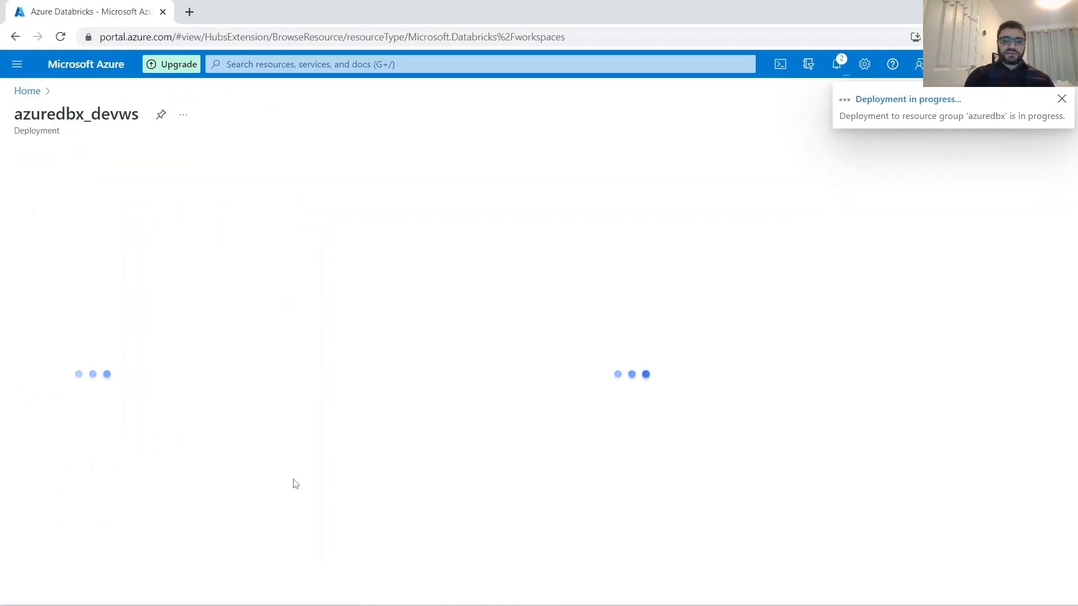
Step: Switch to the Miro board to examine the workspace's users and VNet connection, and return to the deployment in the Azure portal
key(super+Tab)
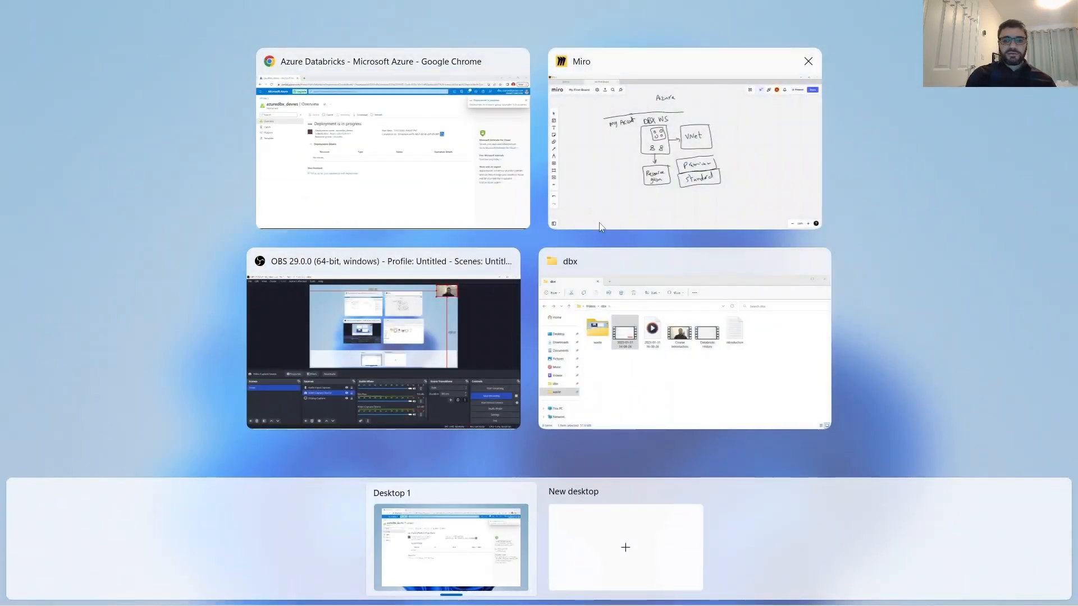
click(599, 225)
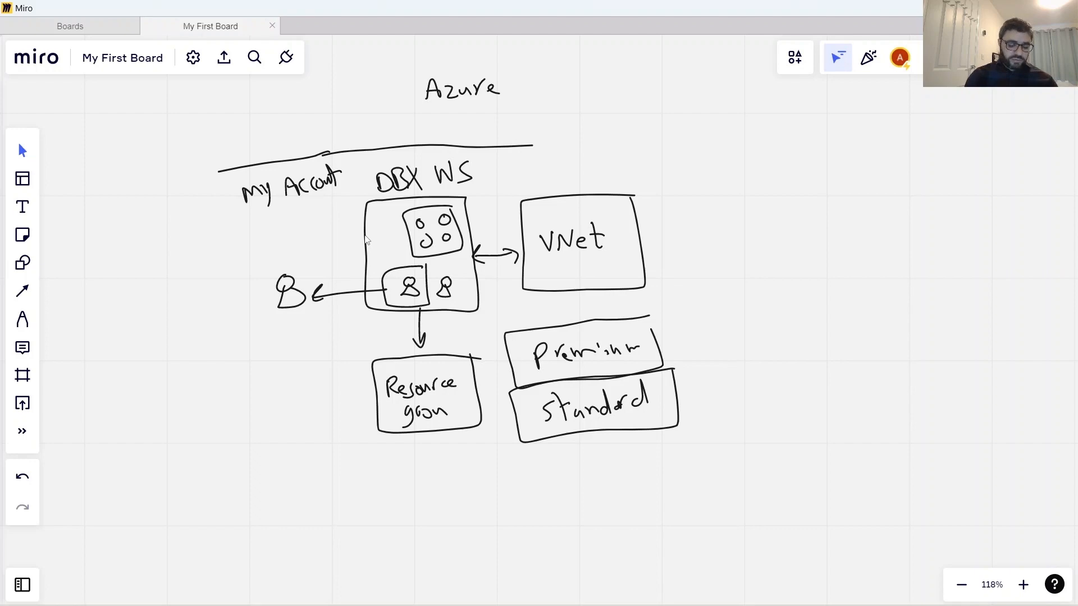
key(super+Tab)
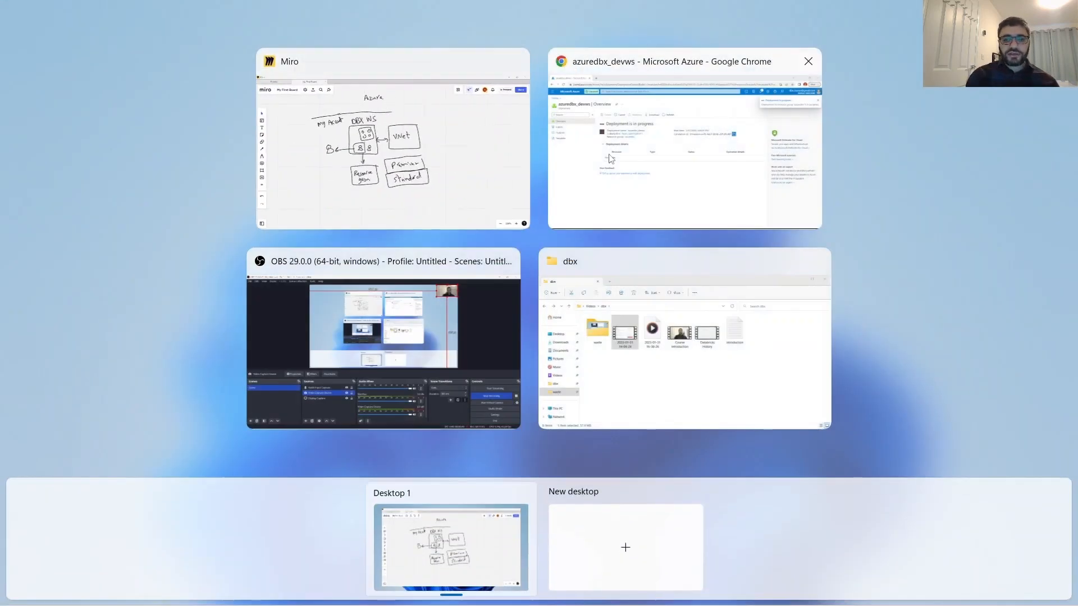
click(654, 165)
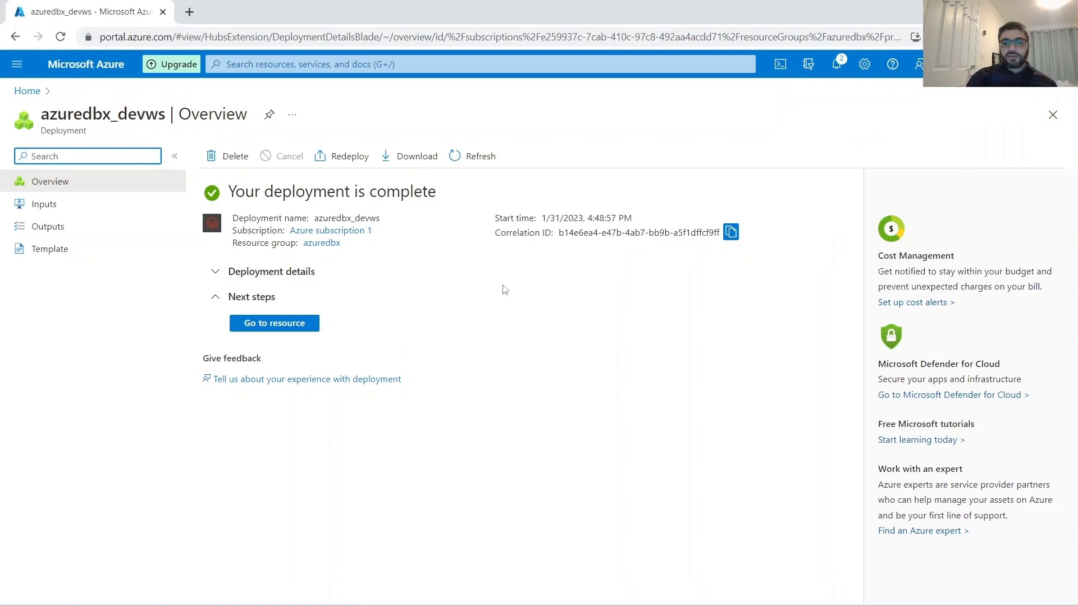
Step: Open the deployed devws resource and try to launch its workspace, closing the extra Google page
click(293, 327)
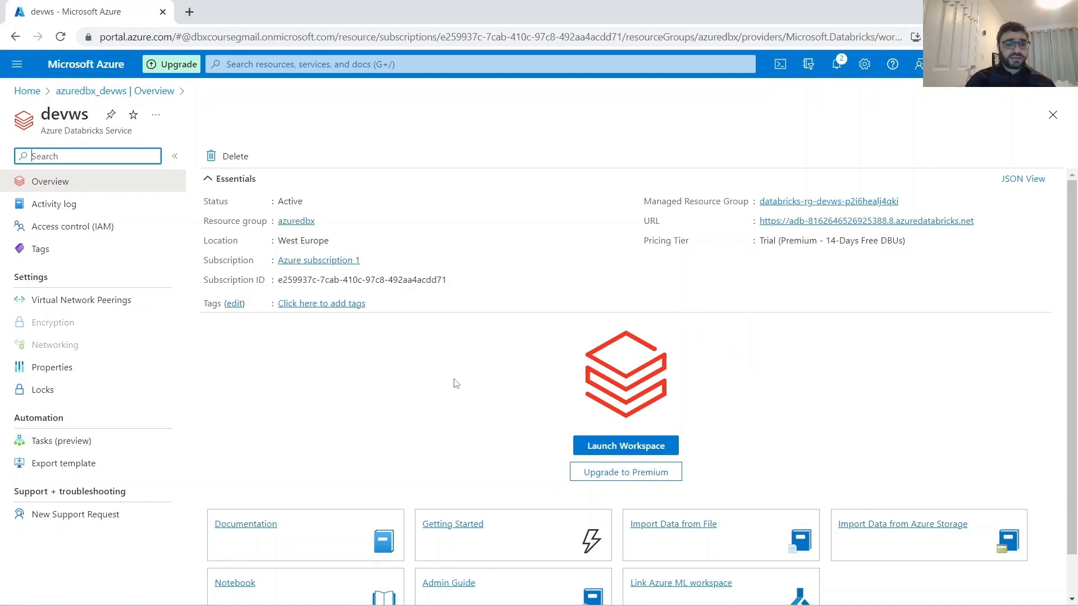
scroll(456, 383, down, 2)
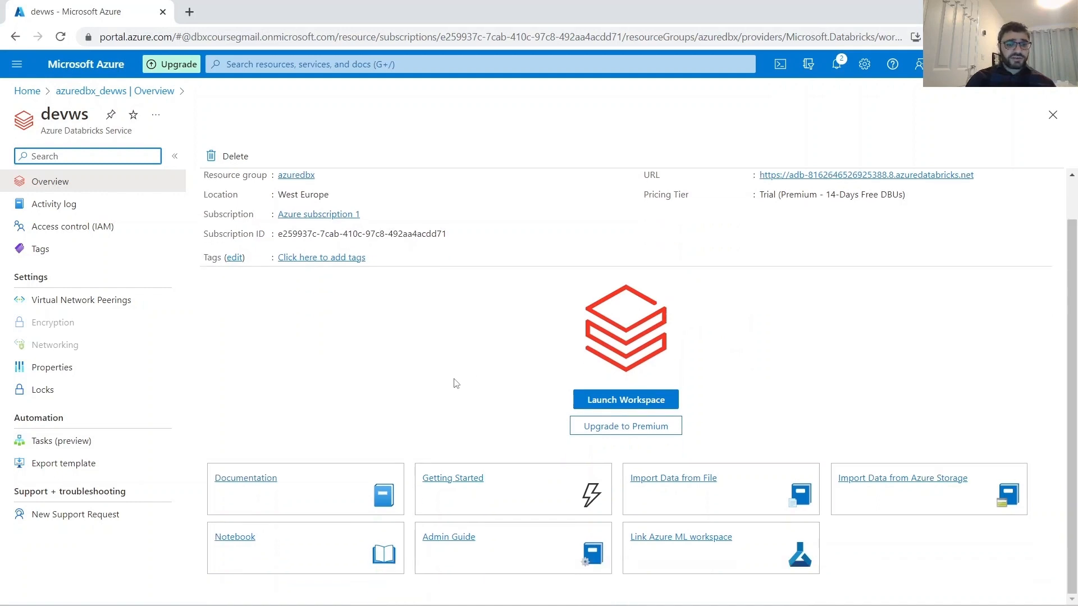
click(602, 403)
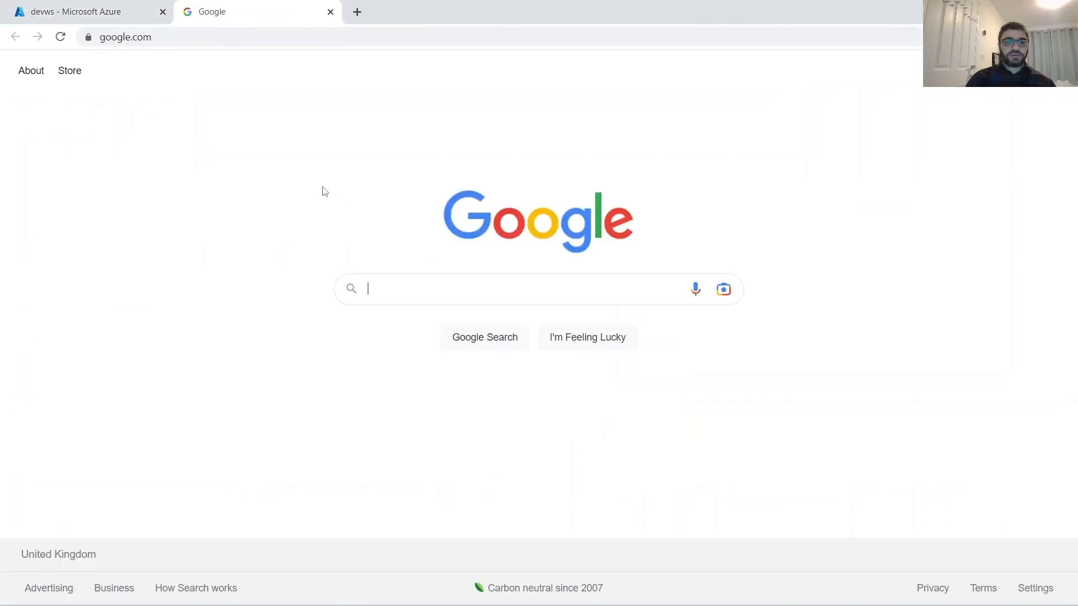
click(330, 12)
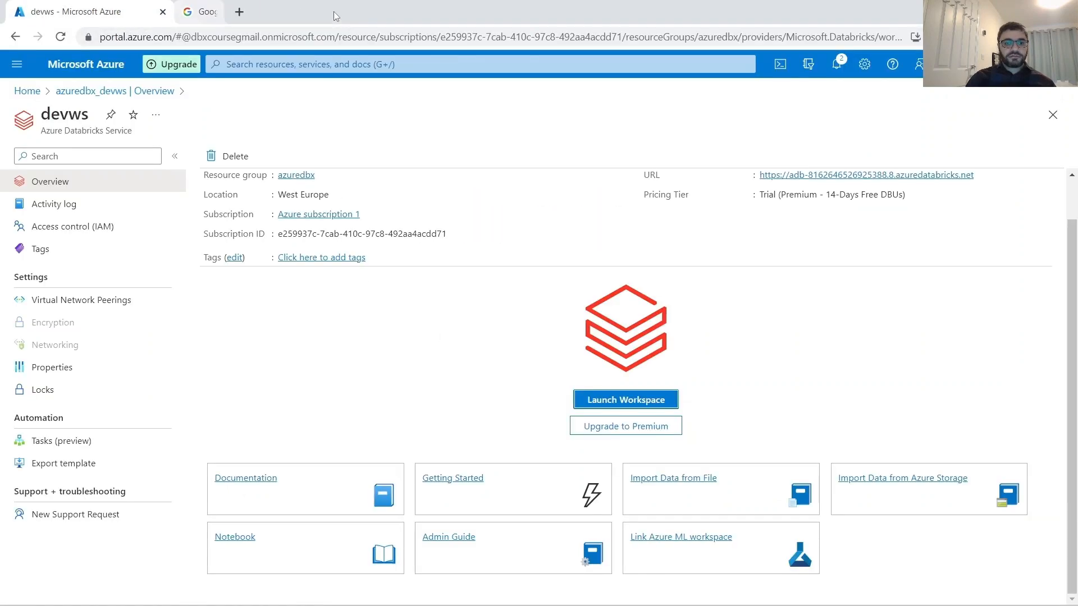
Step: Close the stray Google page and launch the devws workspace again from its Azure resource overview
click(621, 401)
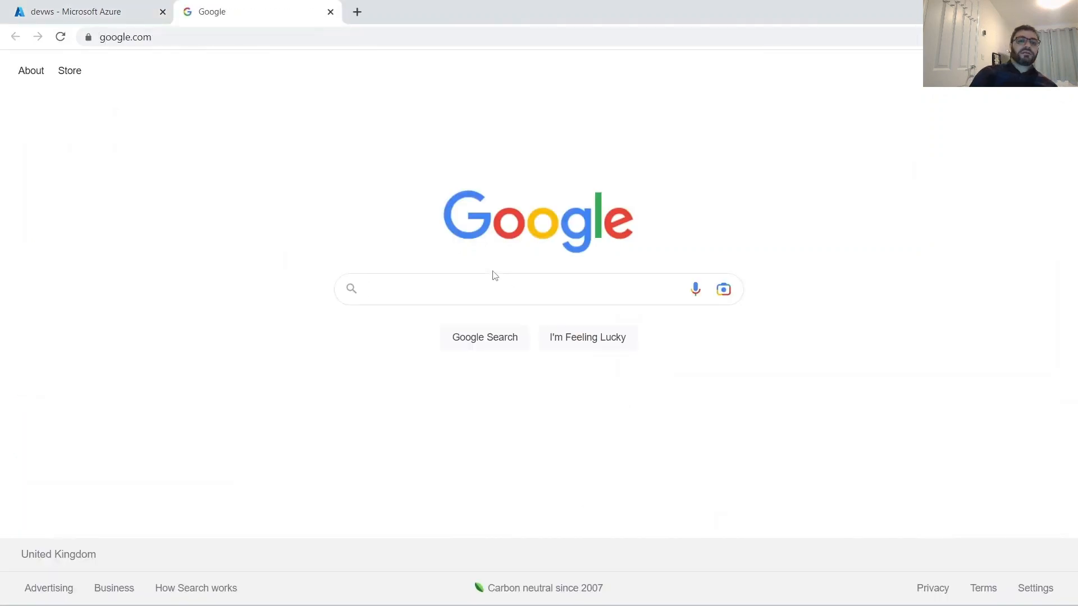
click(330, 13)
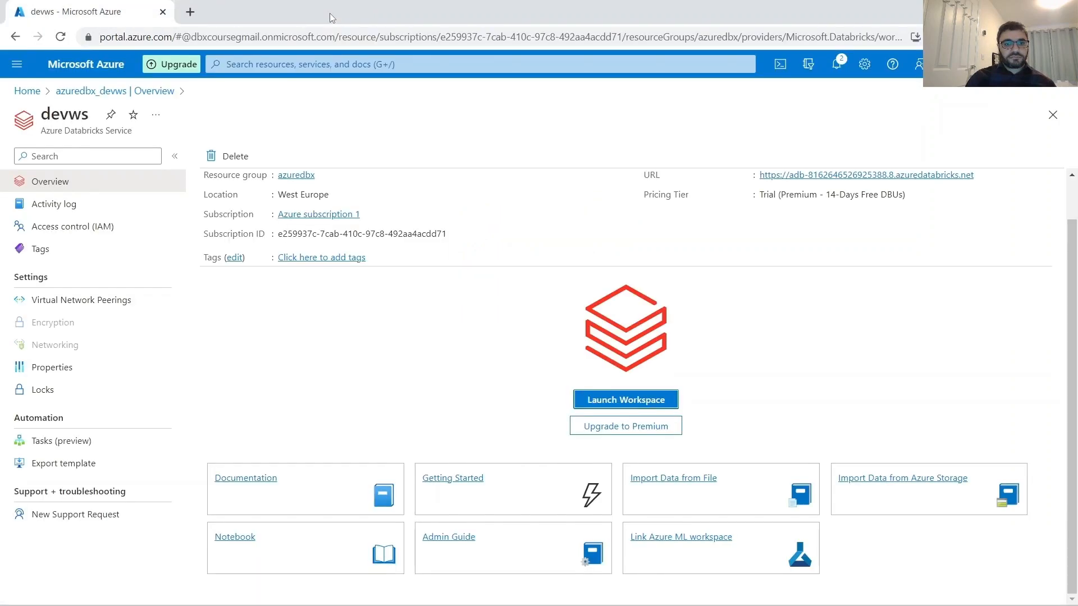
click(627, 400)
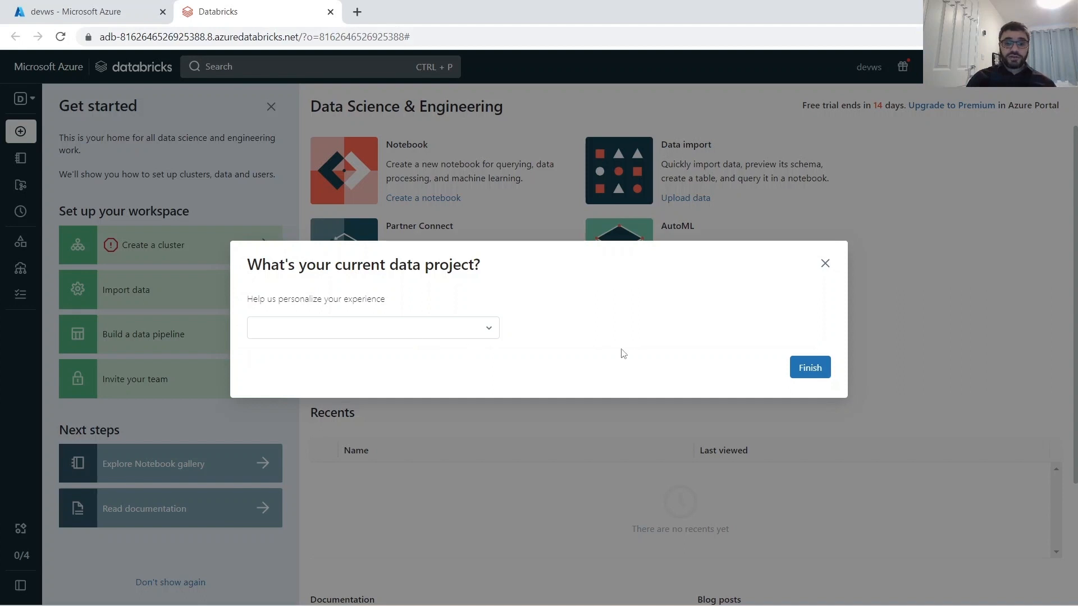
Step: Set the current data project to Exploring data (Python, R), finish the personalization prompt and dismiss the Get started guide
click(487, 335)
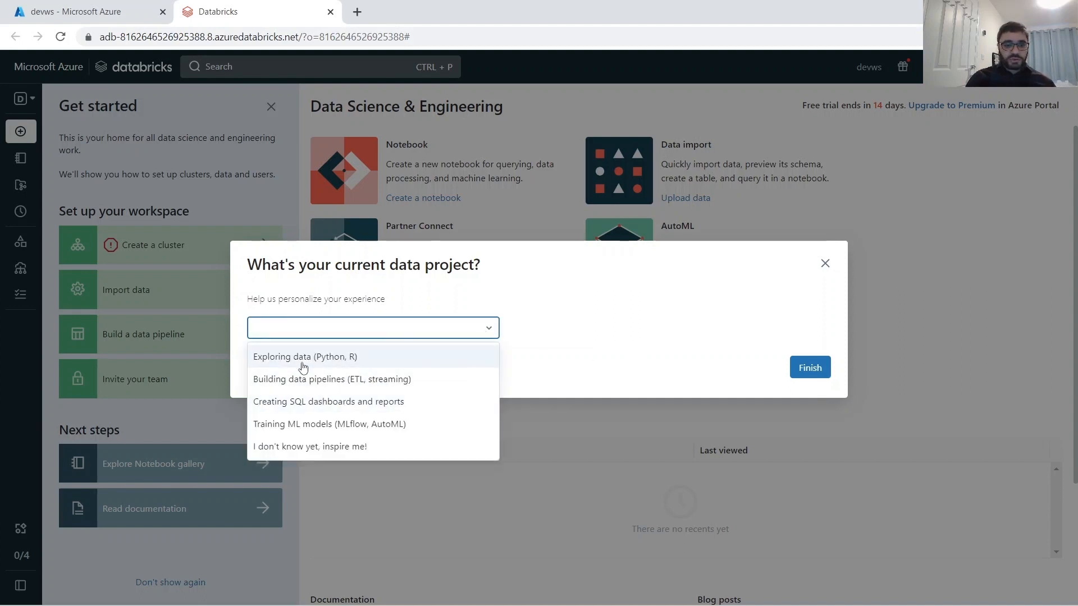
click(350, 358)
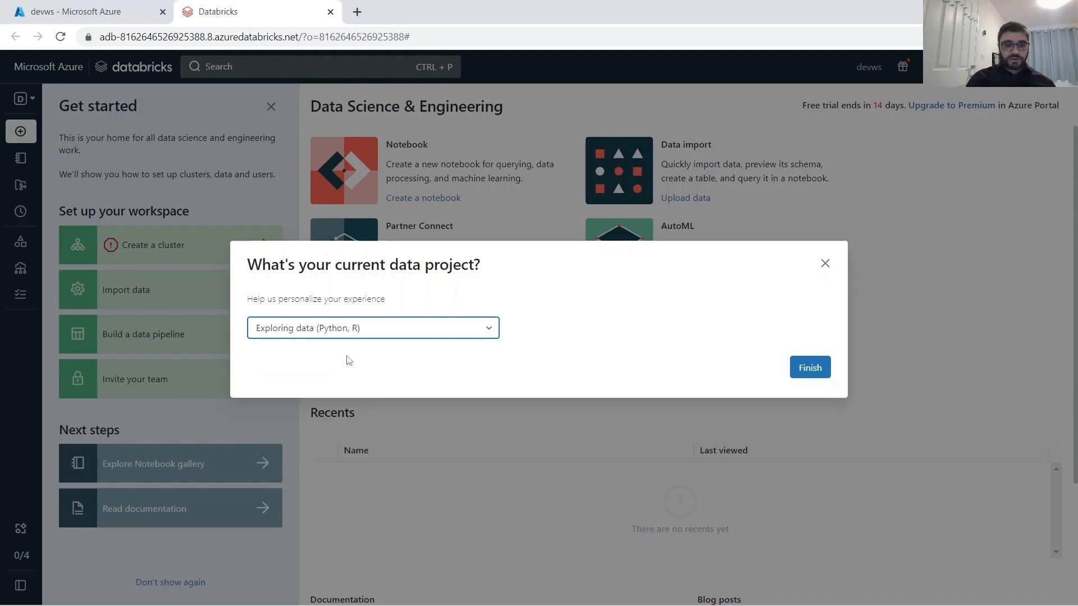
click(800, 368)
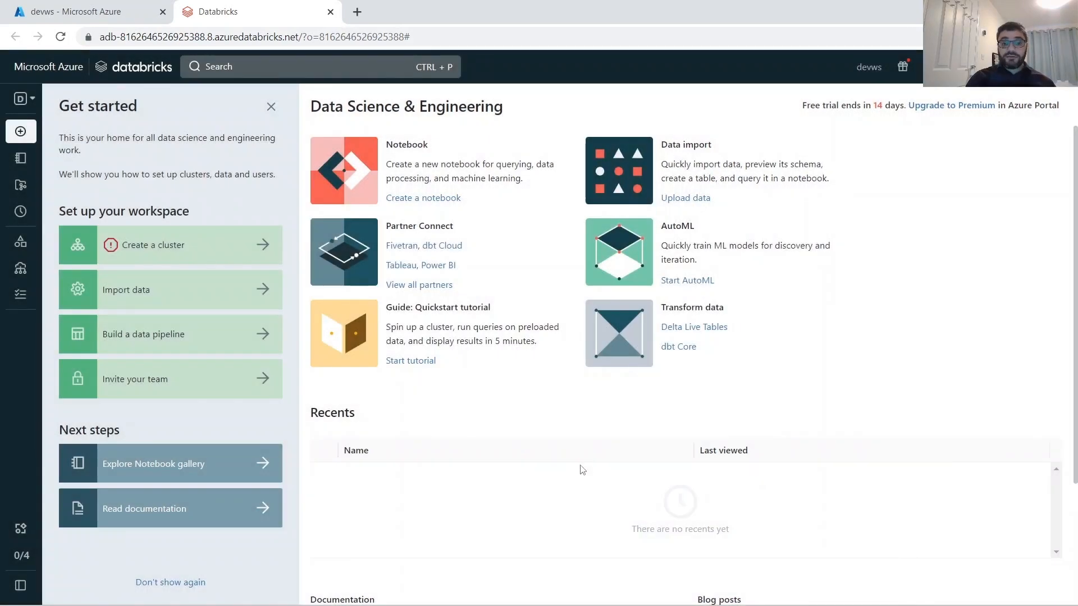
scroll(583, 471, down, 3)
scroll(582, 470, up, 3)
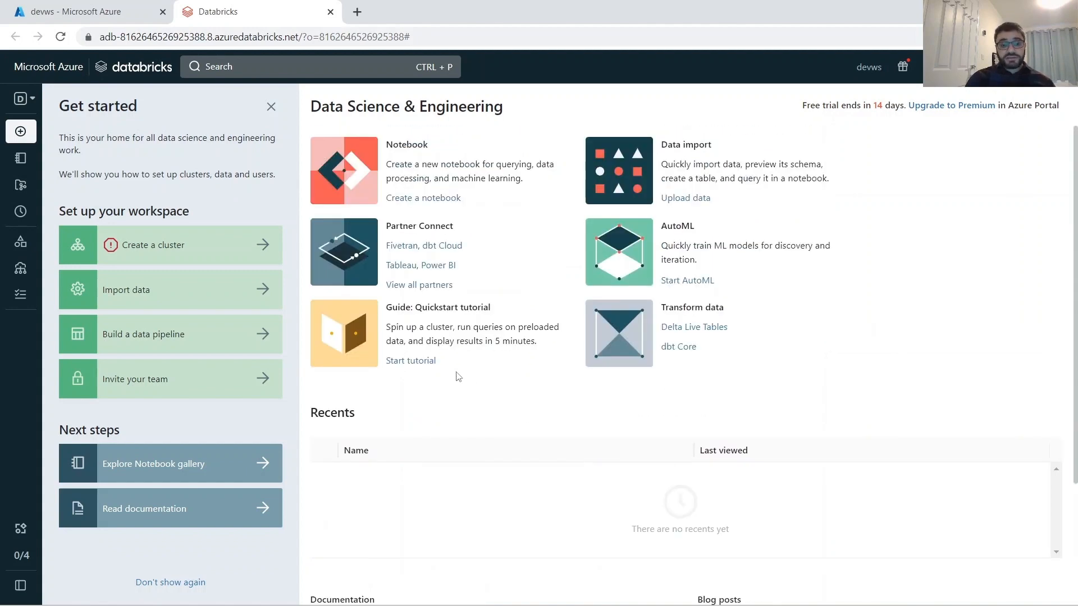
click(268, 113)
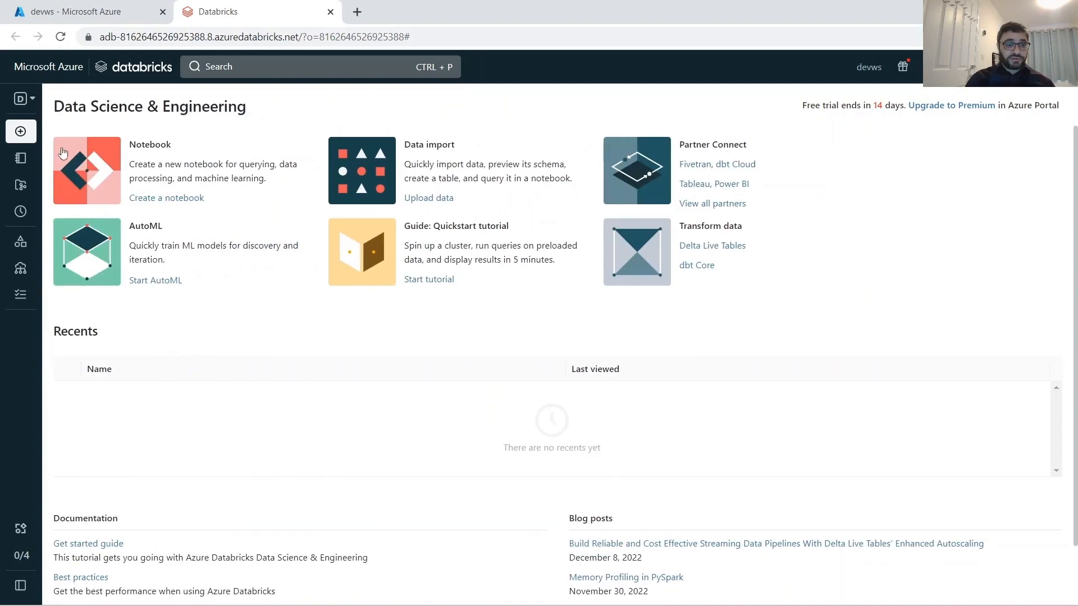
Step: Start configuring a new all-purpose compute cluster and change its policy to Personal Compute
mouse_move(33, 228)
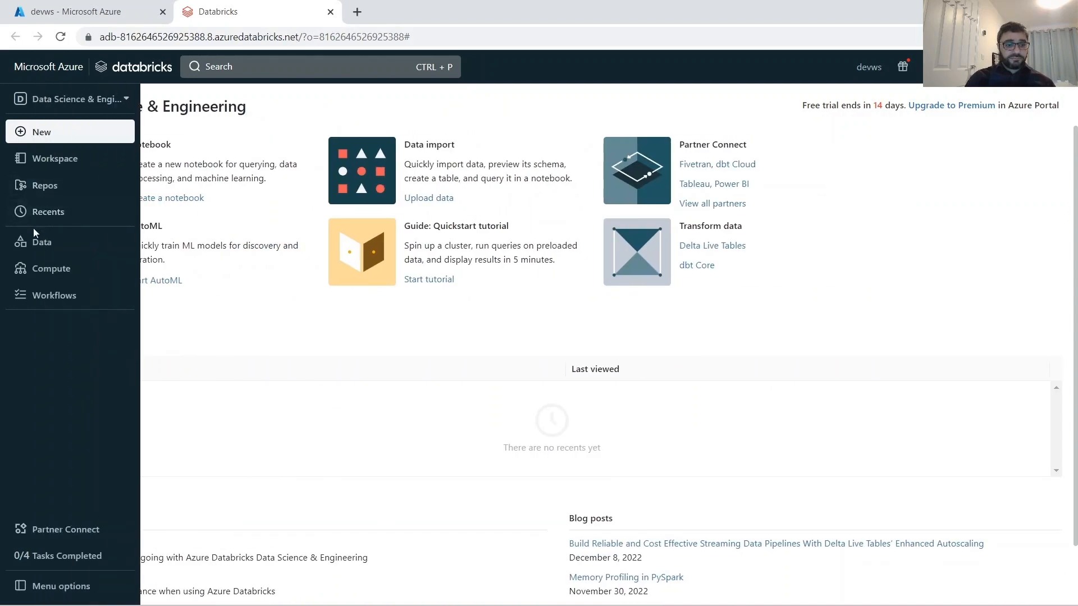
click(46, 279)
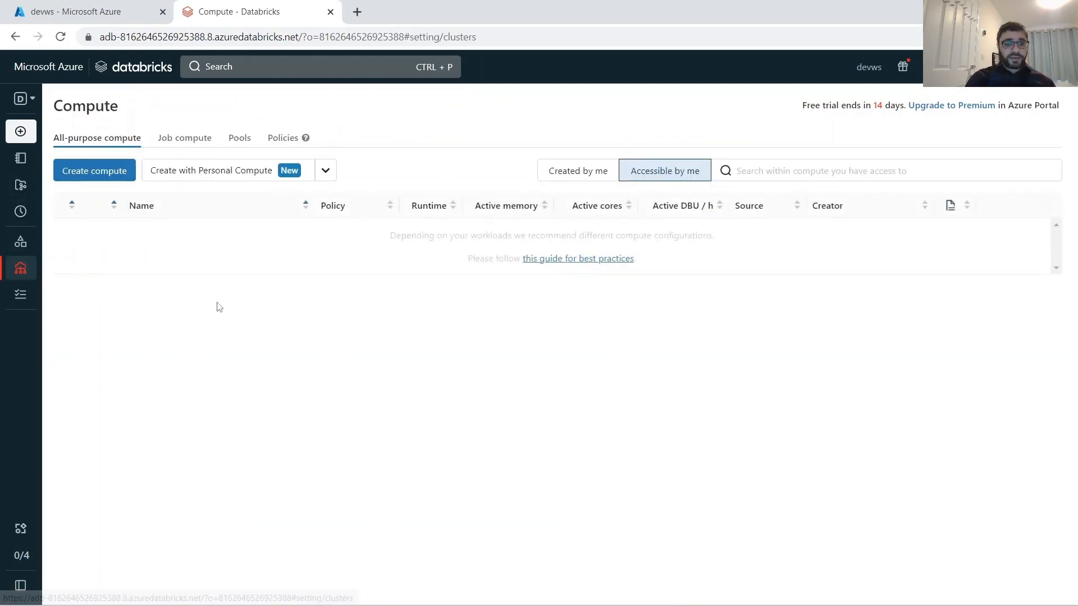
click(114, 174)
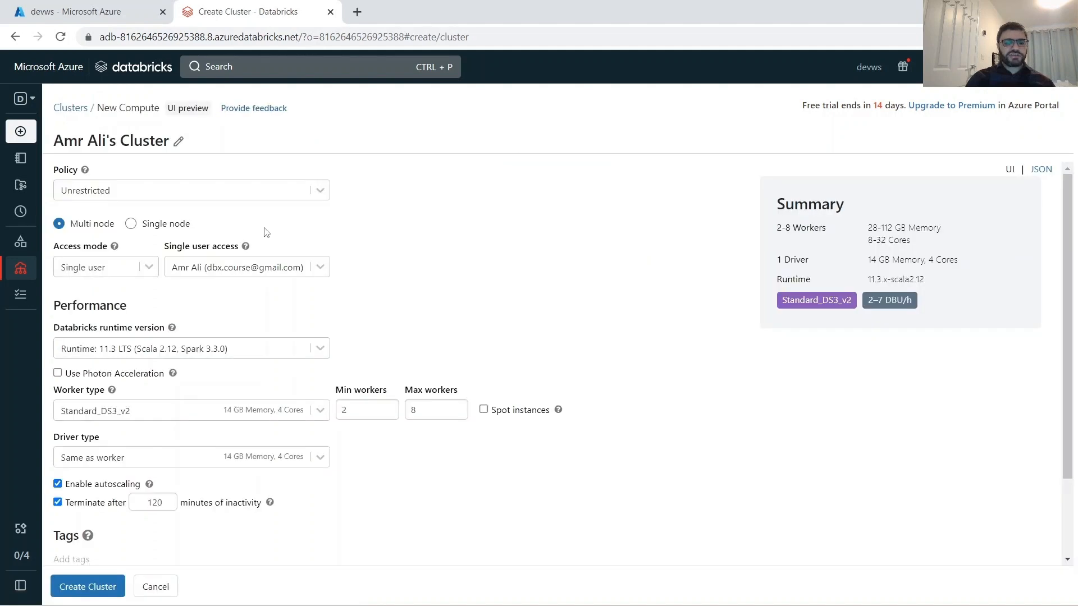
click(320, 189)
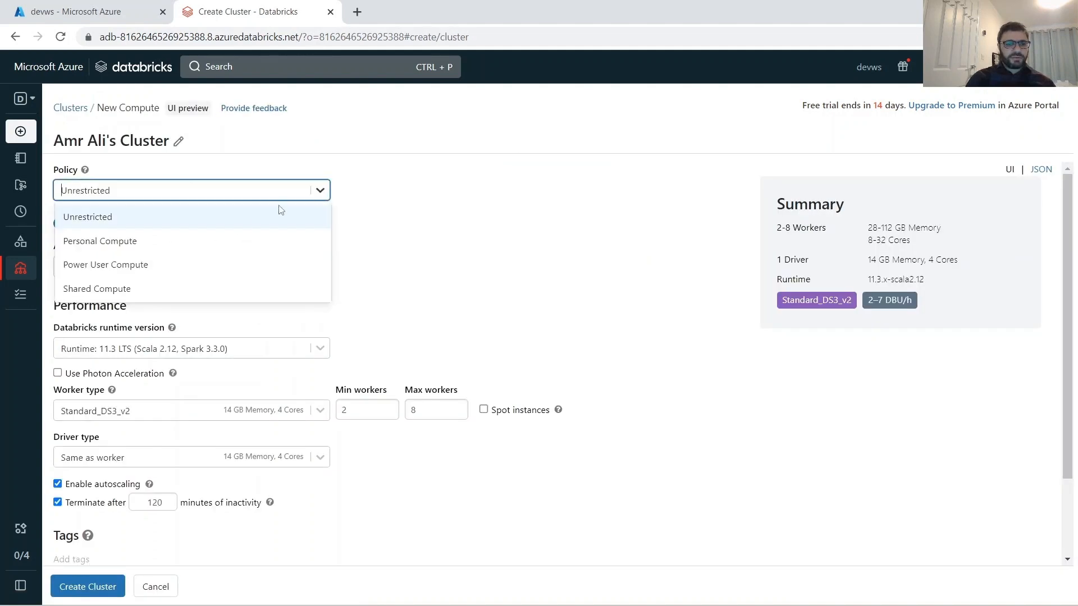
click(163, 241)
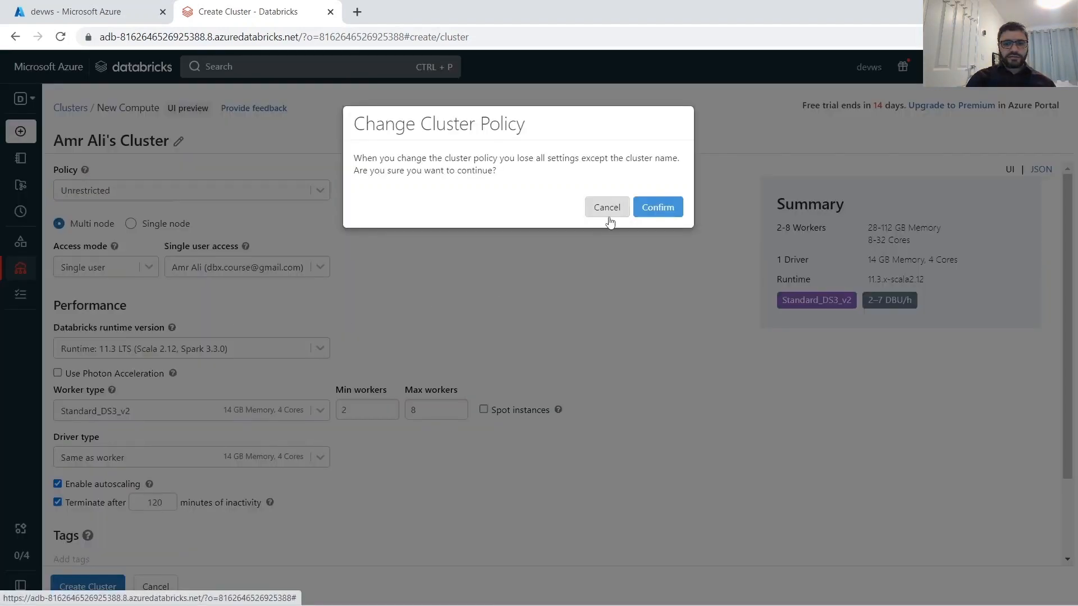
click(645, 212)
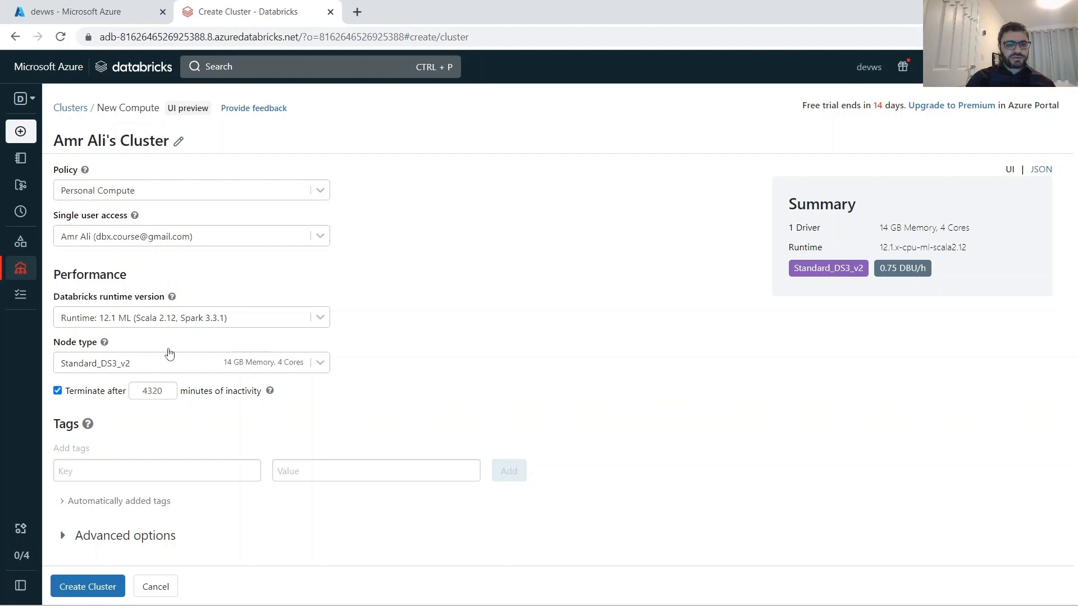
Step: Keep Standard_DS3_v2 as the node type and create the cluster
click(318, 365)
click(292, 412)
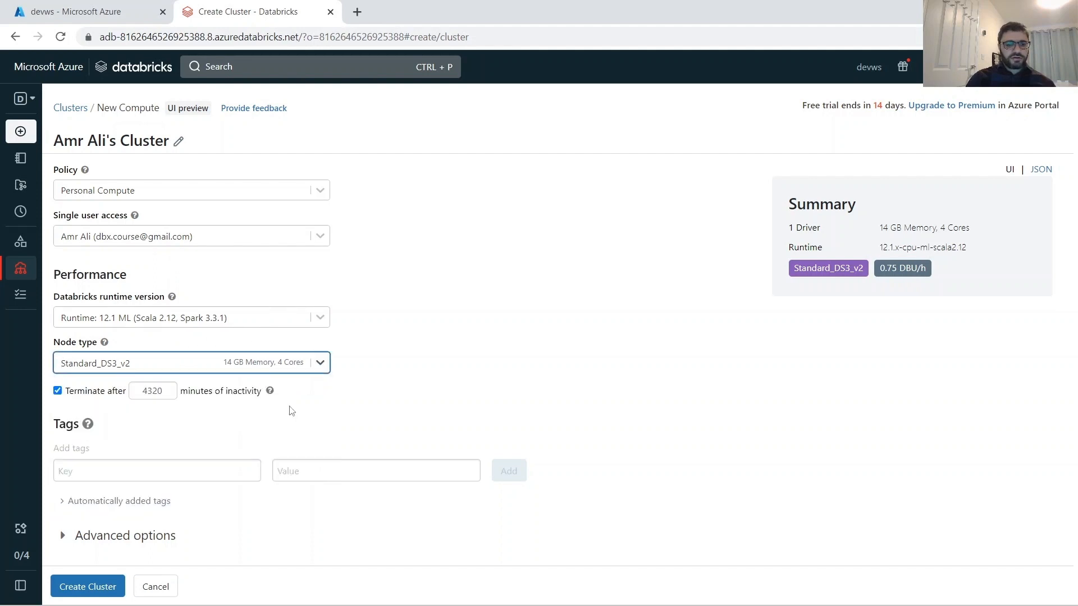
click(86, 588)
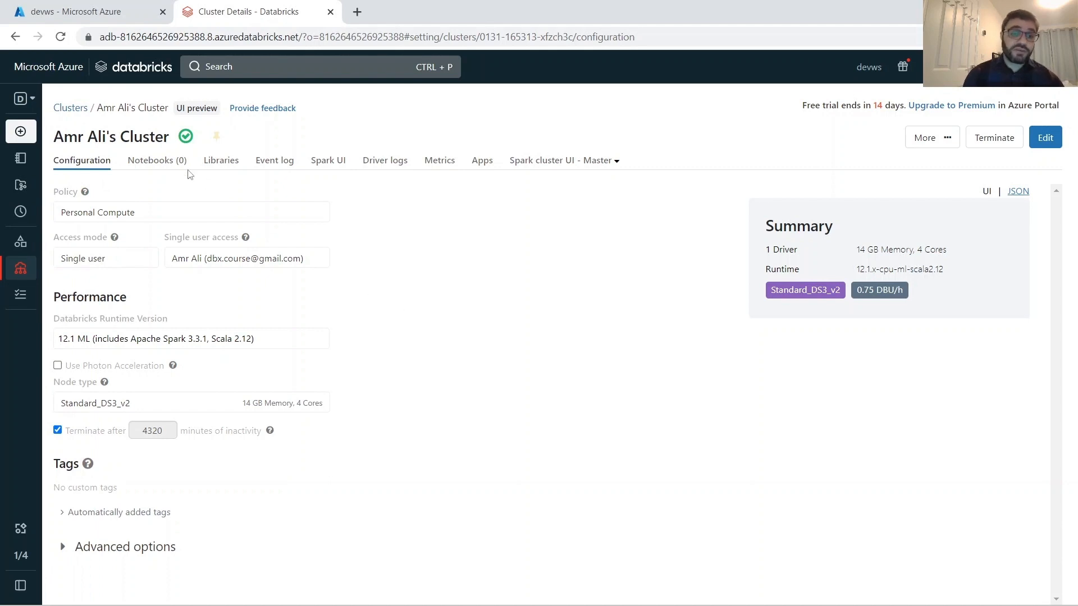
Step: Create a Python notebook named test_deployment in the user's home folder, attached to the new cluster, and accept the code formatting preview
mouse_move(193, 141)
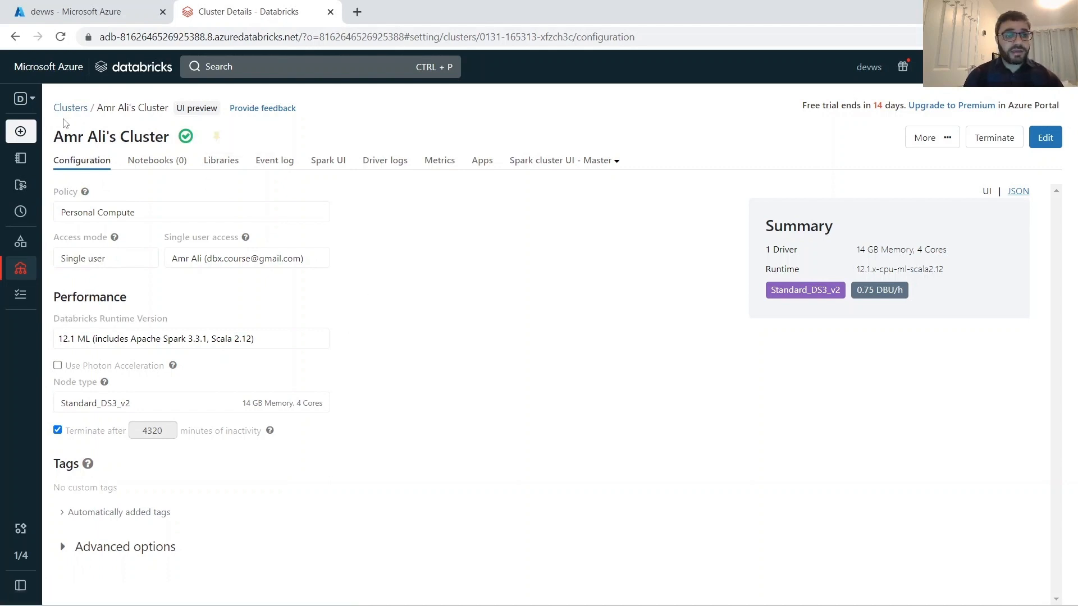
mouse_move(18, 159)
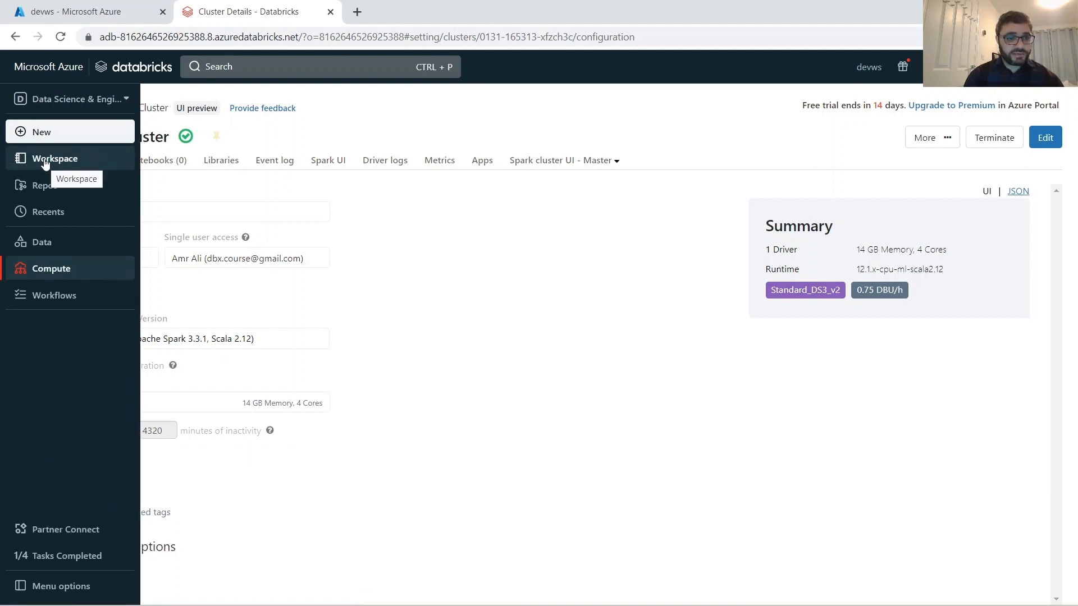
click(45, 162)
click(273, 105)
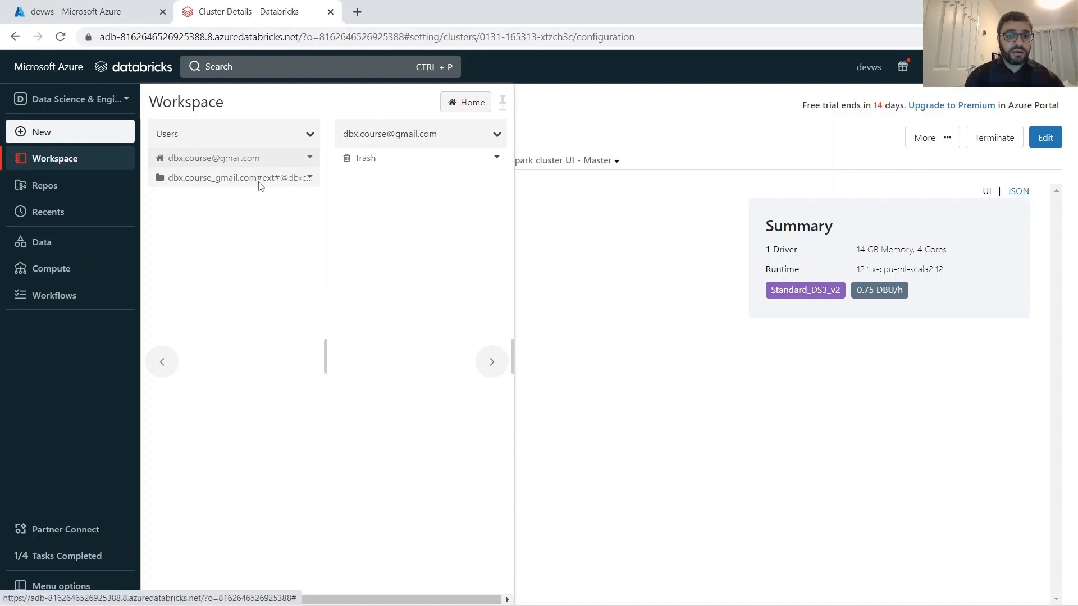
click(497, 135)
mouse_move(510, 160)
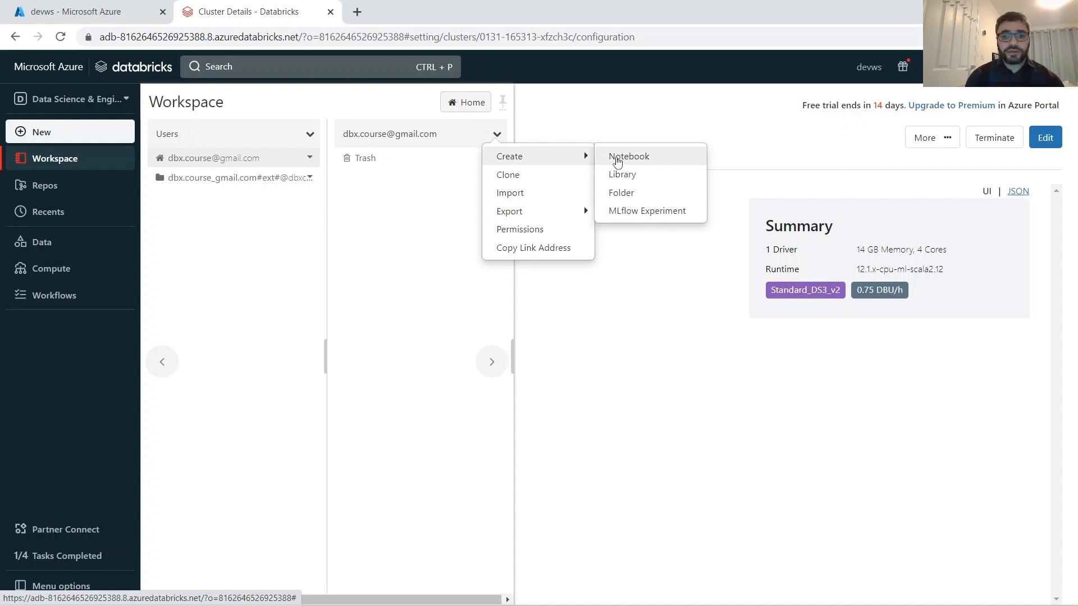
click(618, 161)
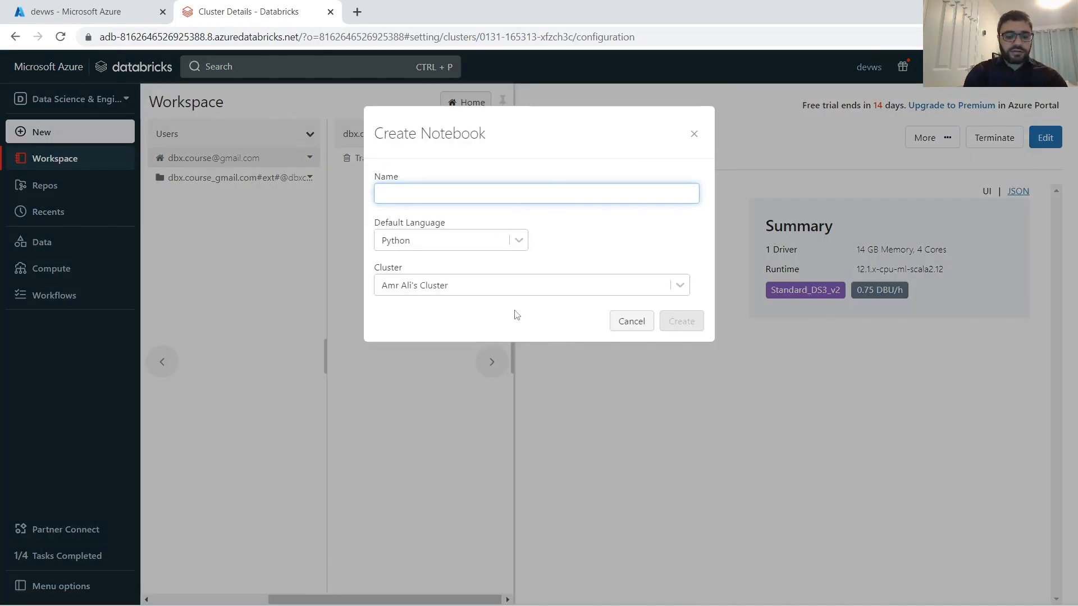
text(test_deployment)
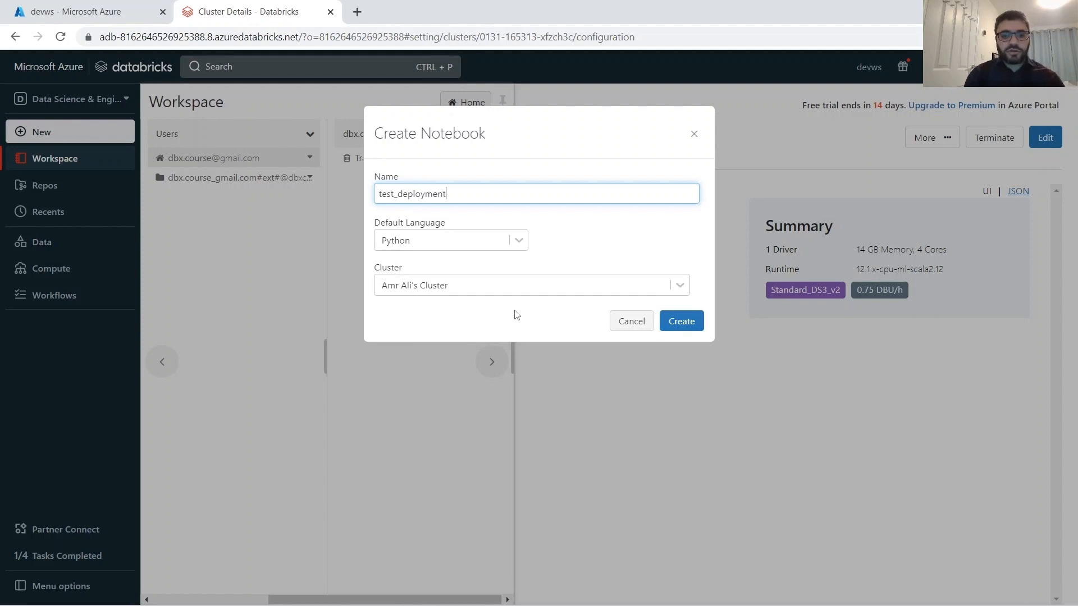
click(685, 324)
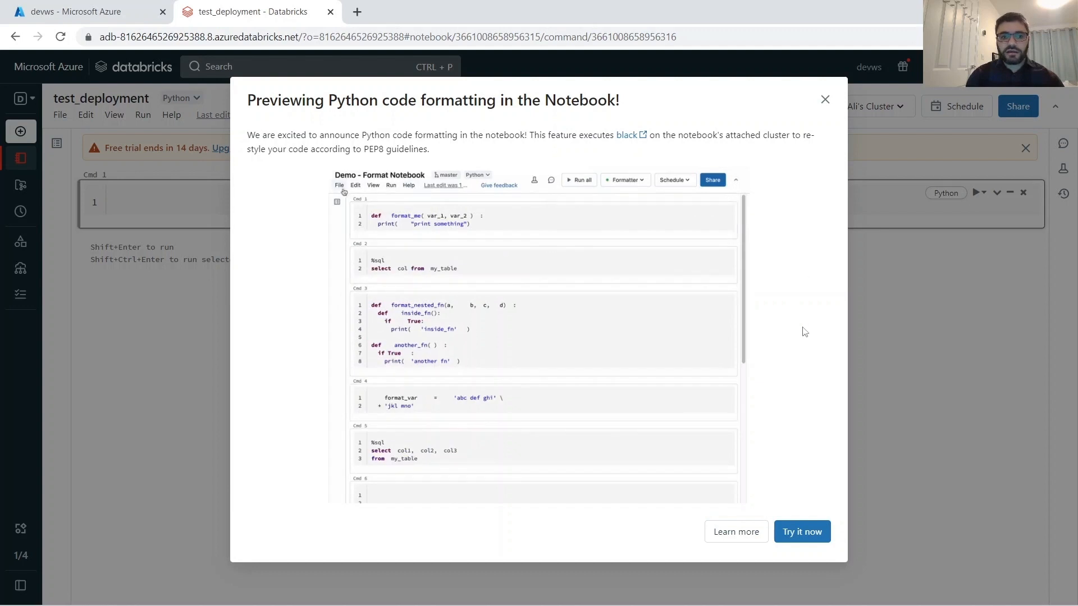
click(804, 528)
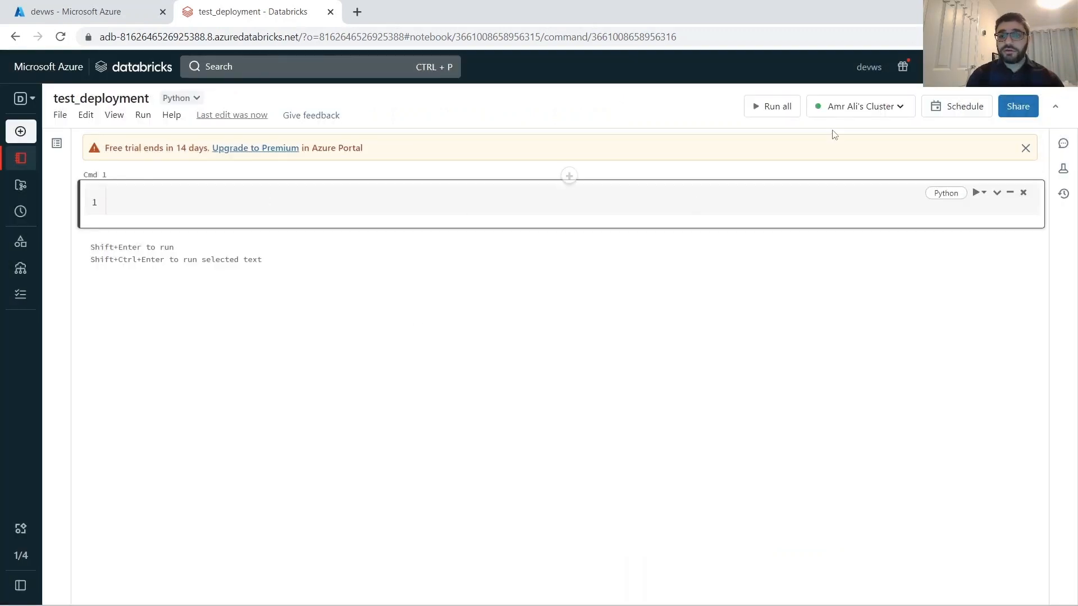
Step: Check the notebook's attached cluster and enter print('hello, world') in the first cell
click(877, 111)
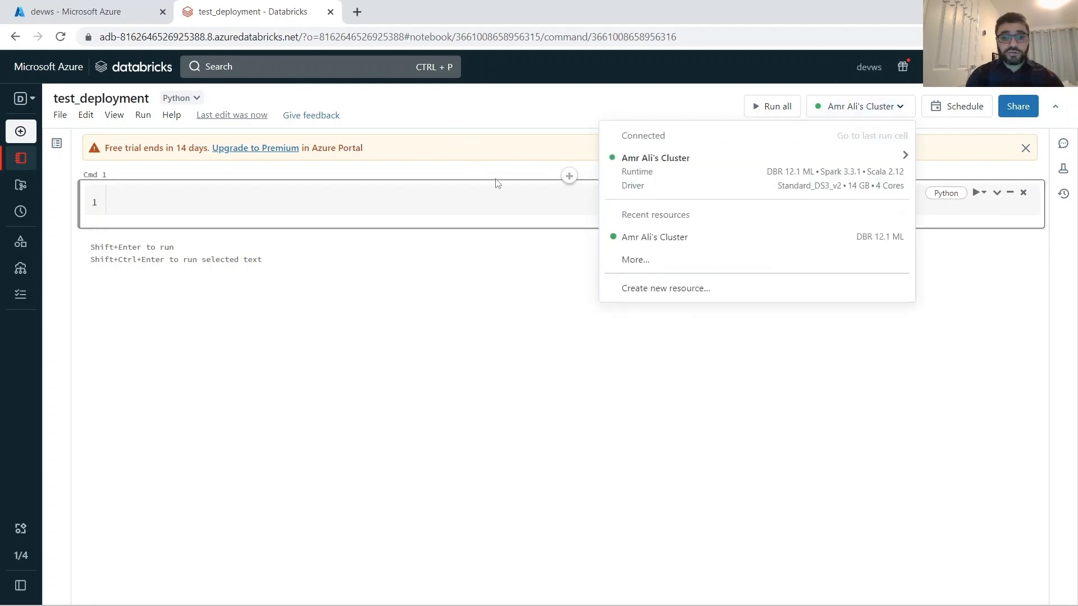
mouse_move(673, 168)
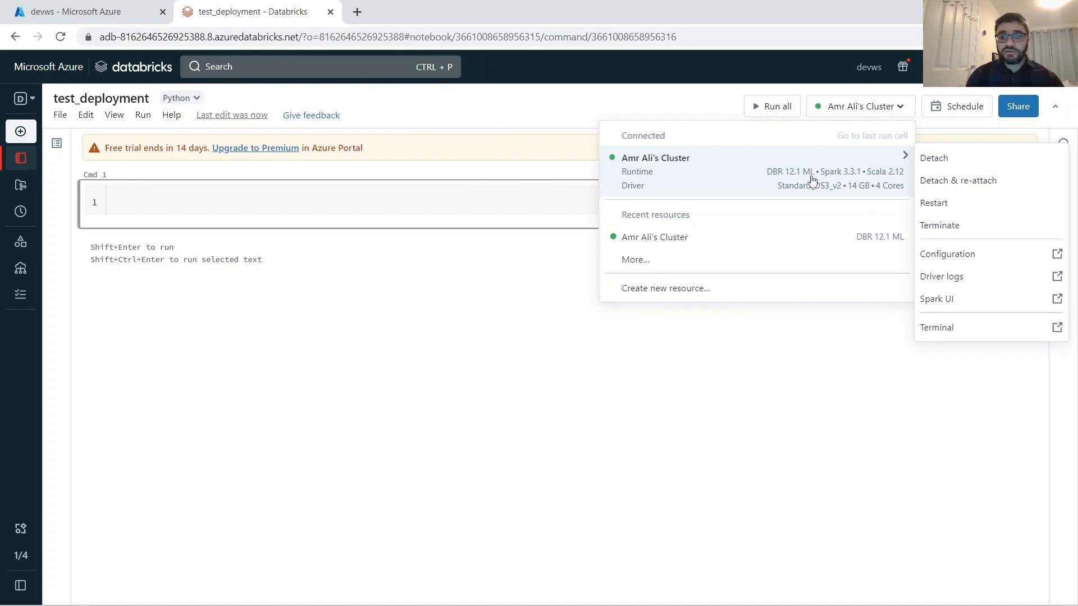
click(526, 193)
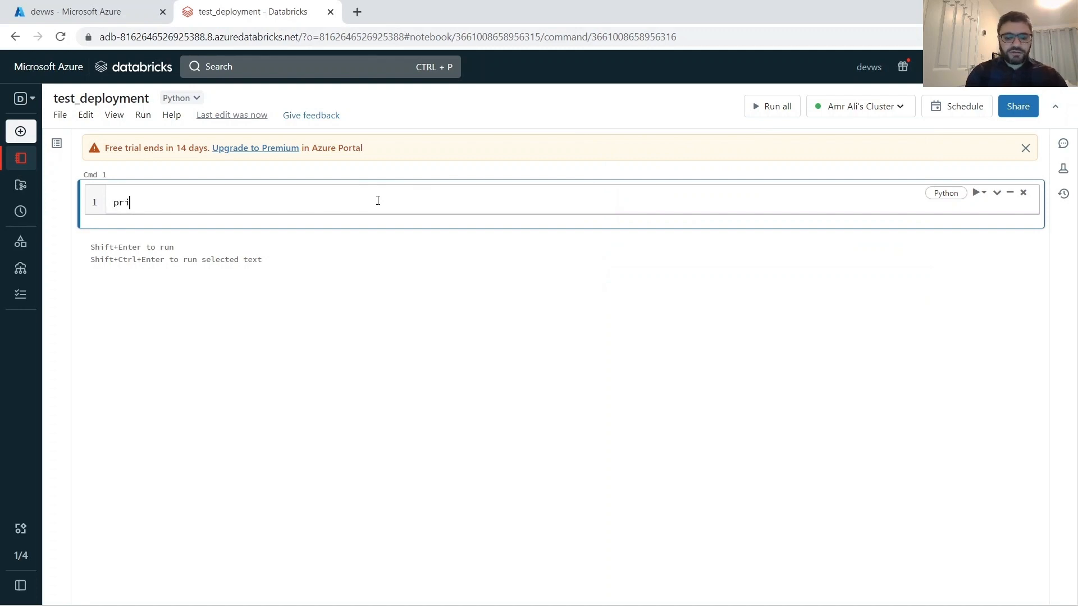
text(print(a)
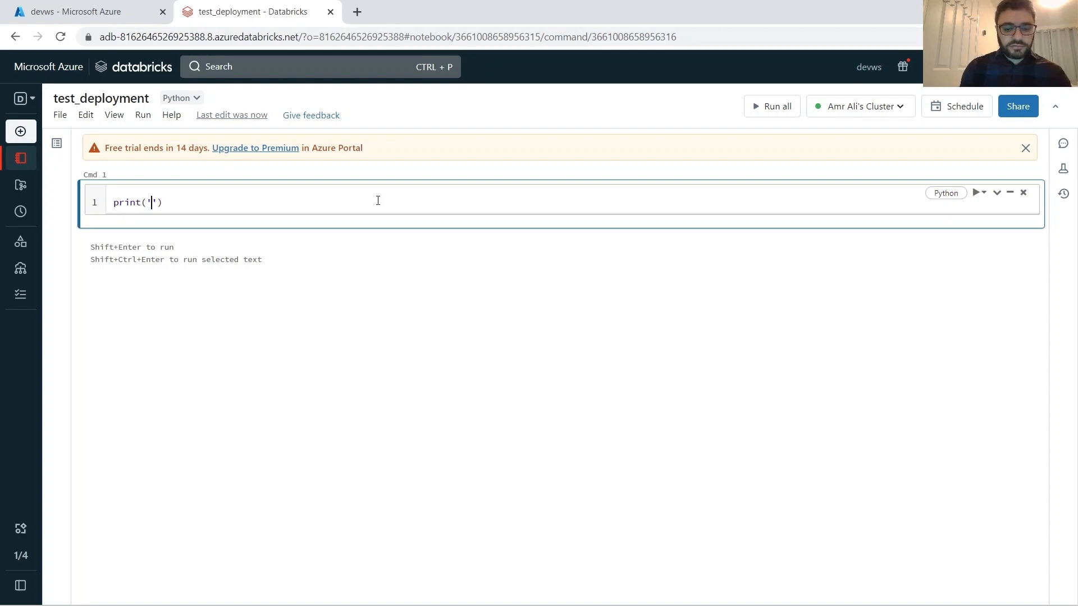
text(llo, world)
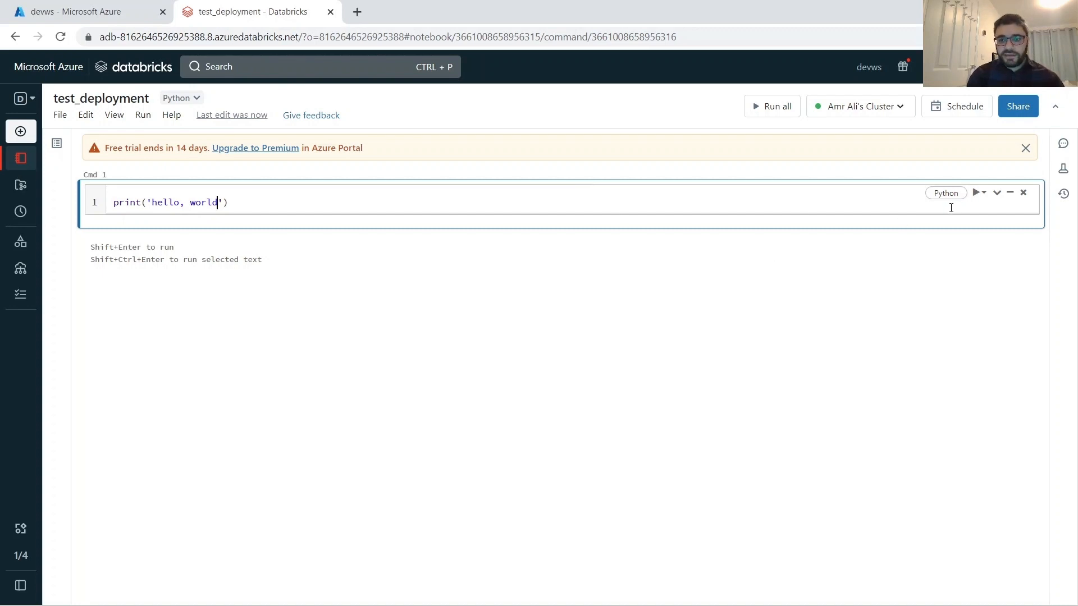
Step: Run the hello, world cell and allow the site to show notifications
click(979, 193)
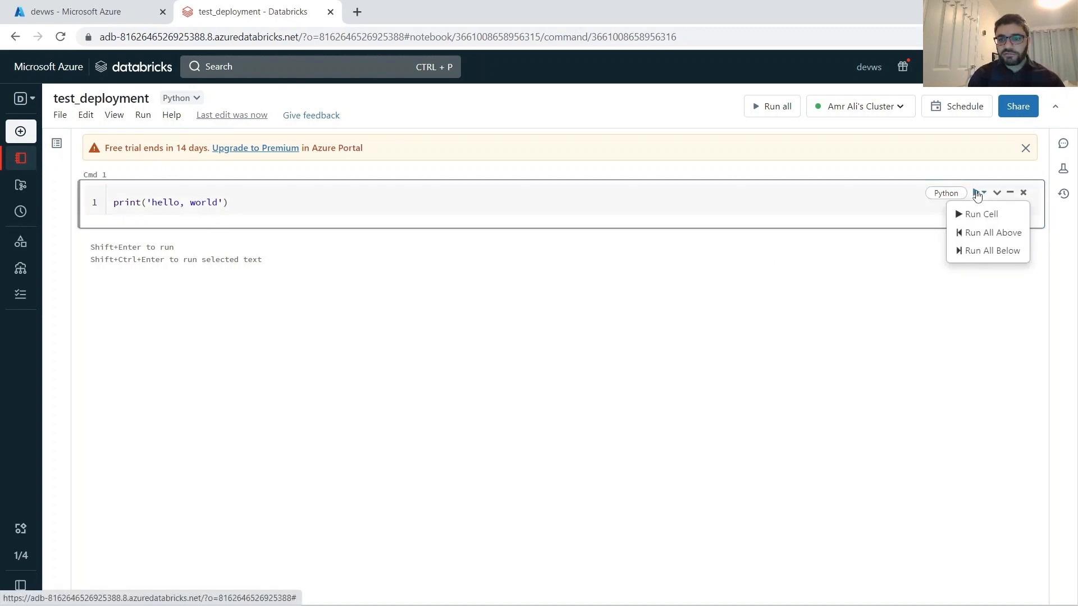
click(977, 215)
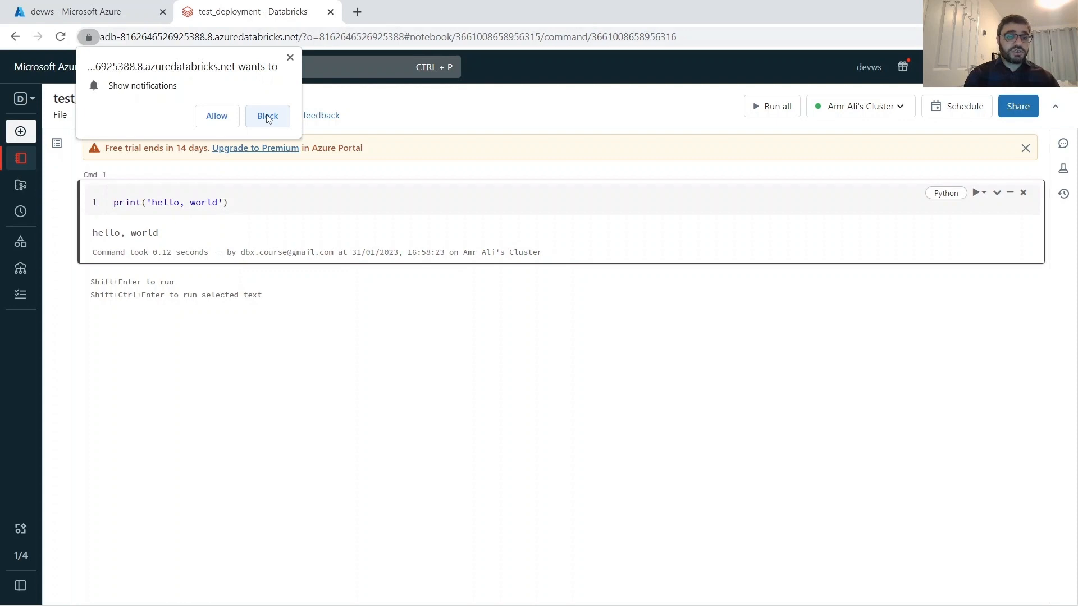
click(224, 117)
click(198, 212)
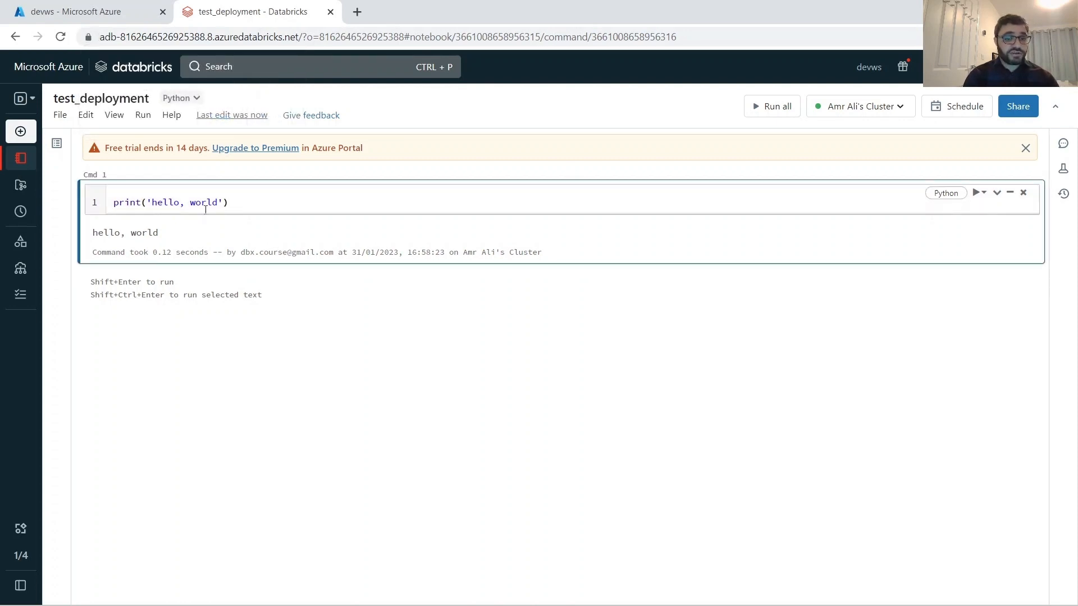
Step: Open the personal compute cluster's details from the compute list and terminate the cluster
click(57, 274)
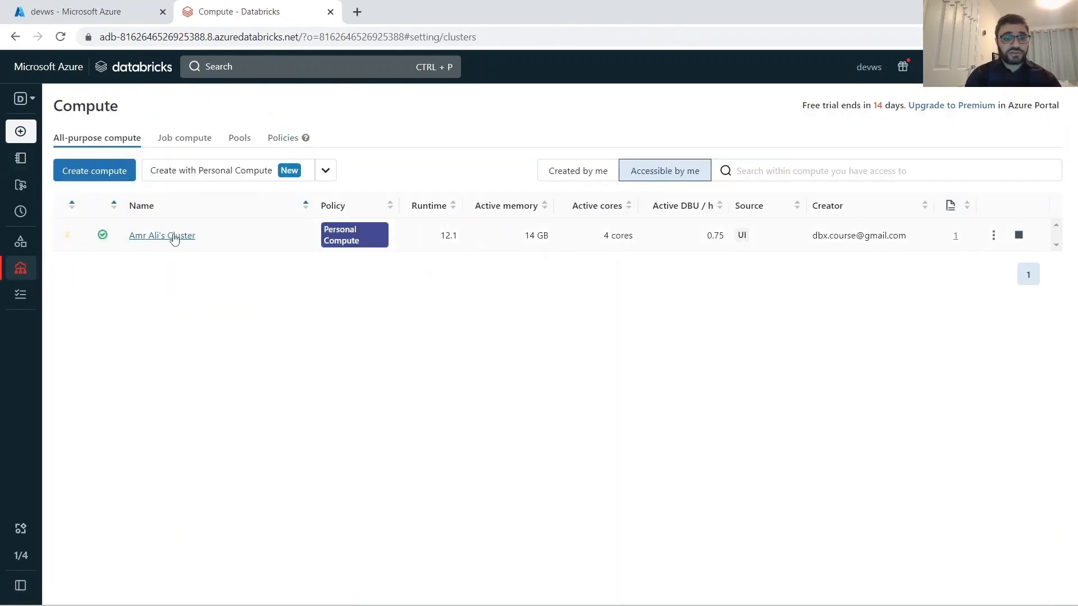
click(176, 236)
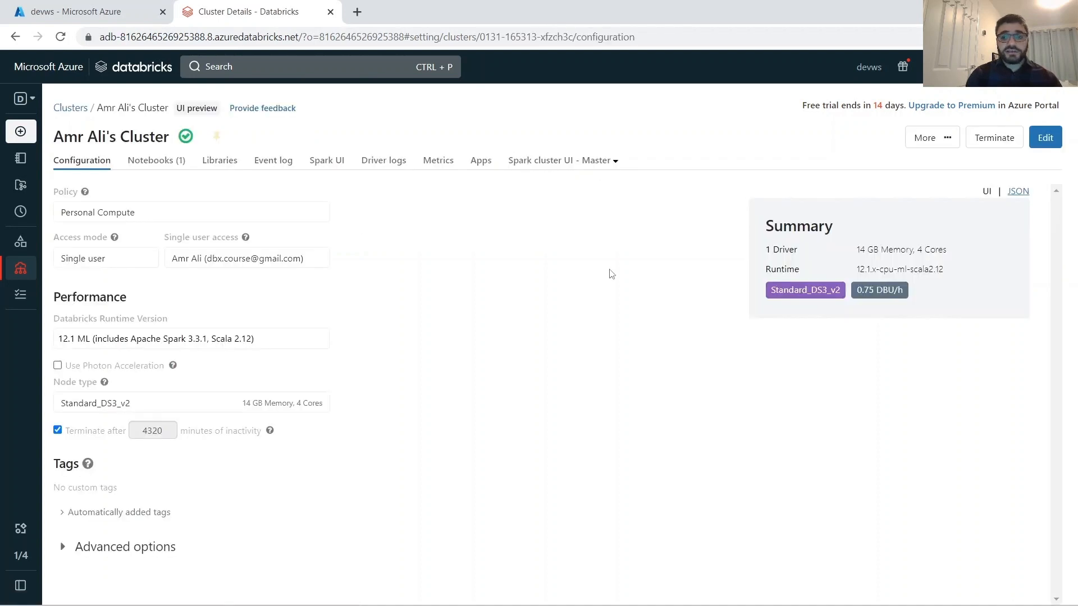
click(990, 142)
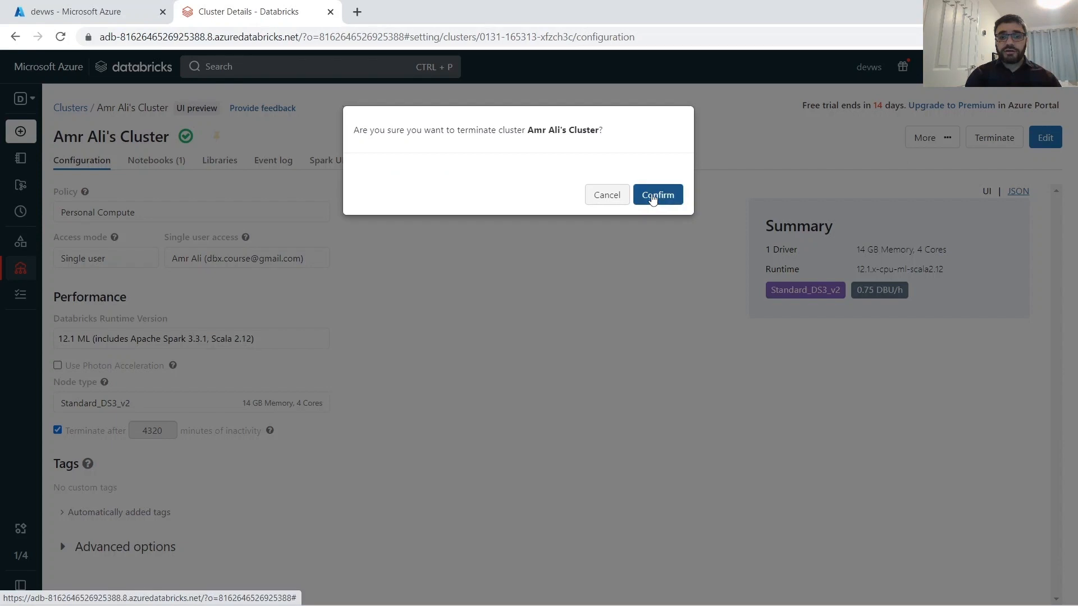
click(653, 196)
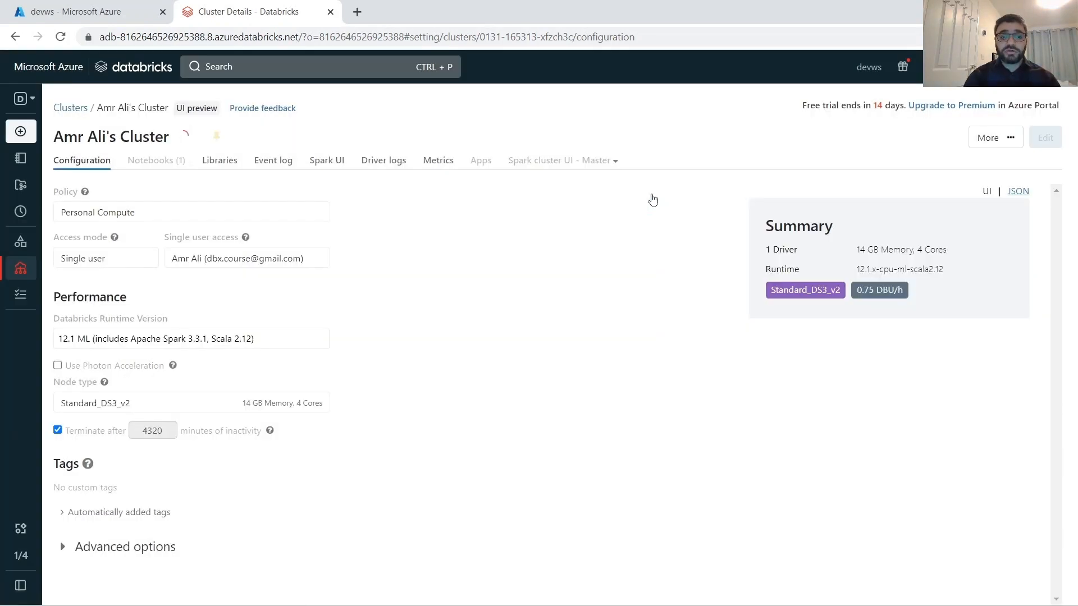